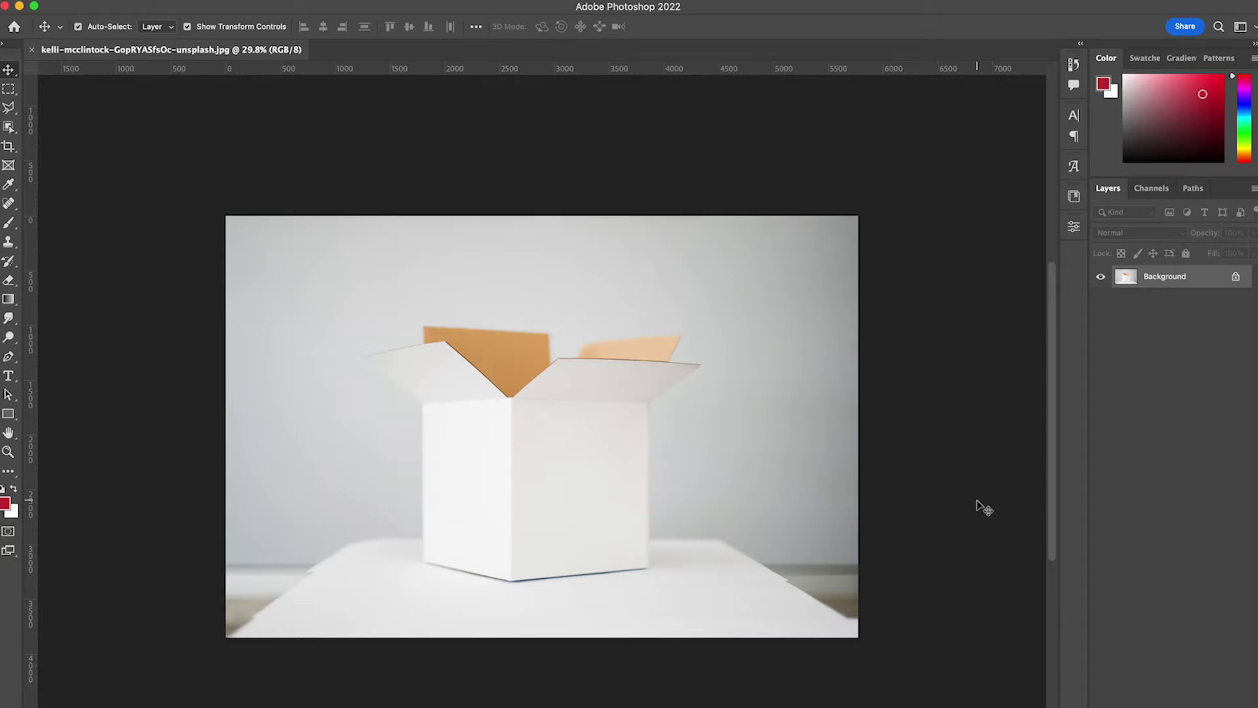
Zoom the box photo from 29.8% to about 47.6% so the box fills the window.
{"action": "scroll", "coordinate": [682, 457], "scroll_direction": "up", "scroll_amount": 3}
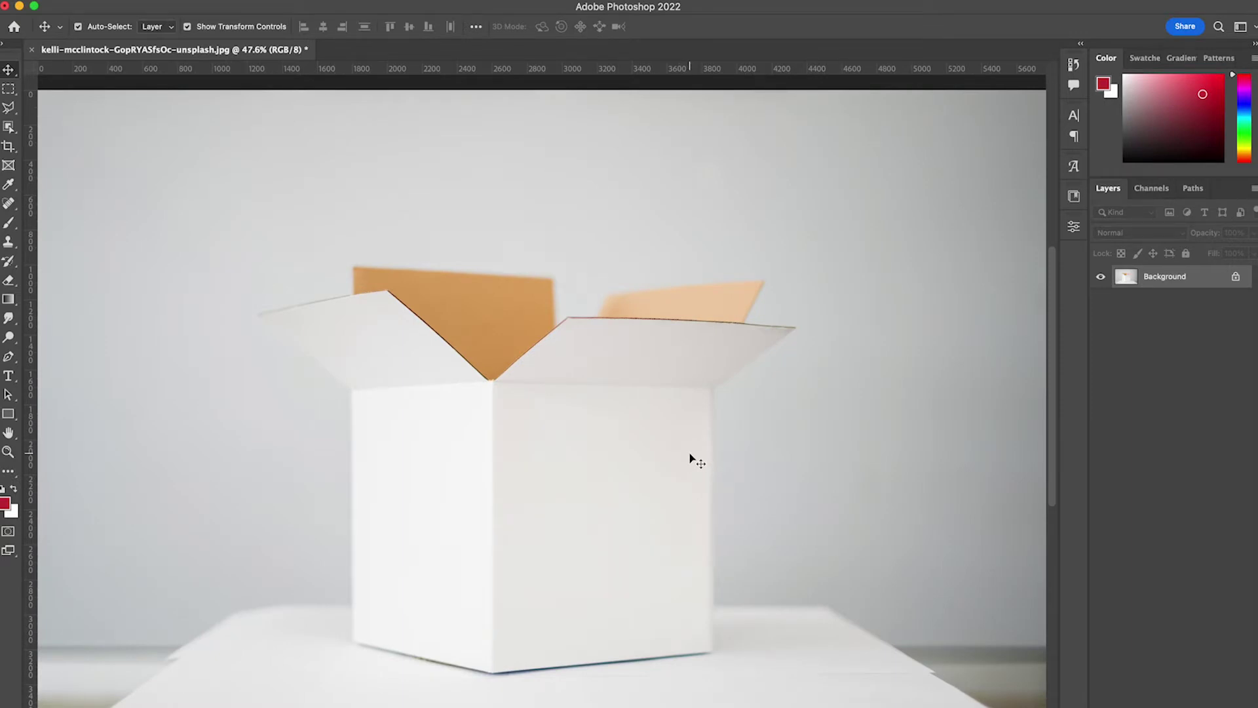
Draw a red square shape covering the box's front face.
{"action": "left_click", "coordinate": [8, 417]}
{"action": "left_click_drag", "start_coordinate": [493, 382], "coordinate": [764, 678]}
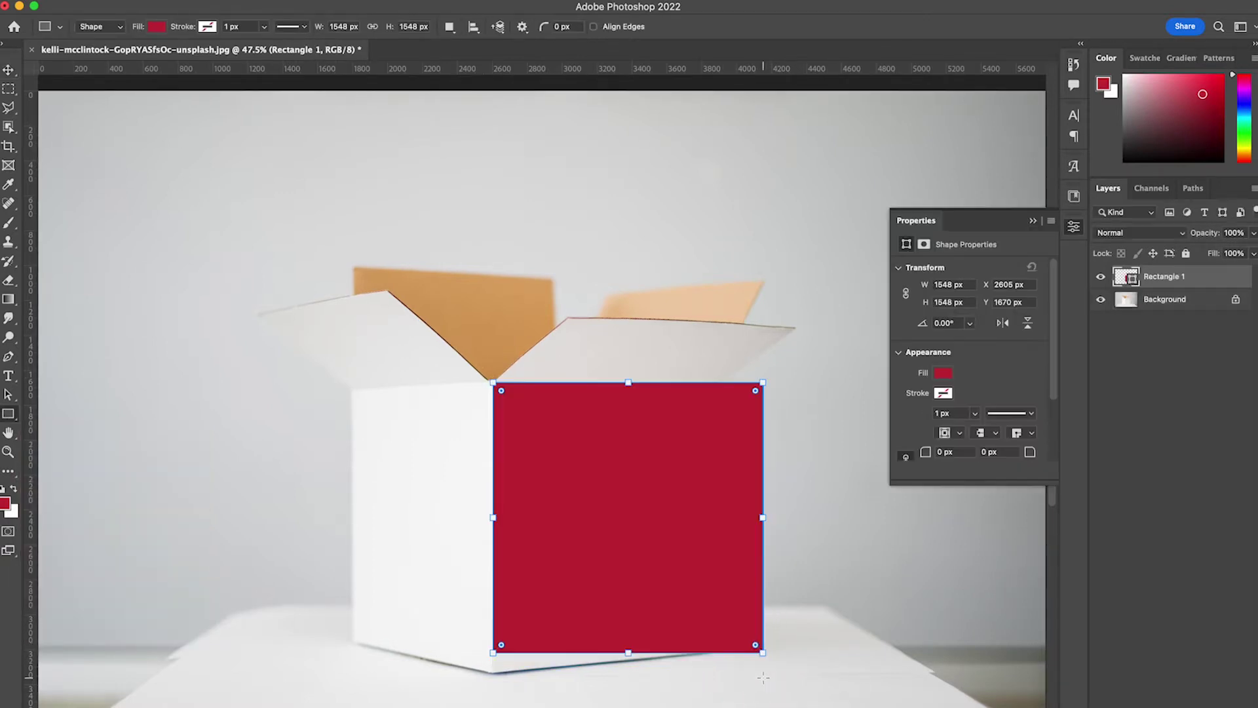
{"action": "left_click", "coordinate": [1034, 223]}
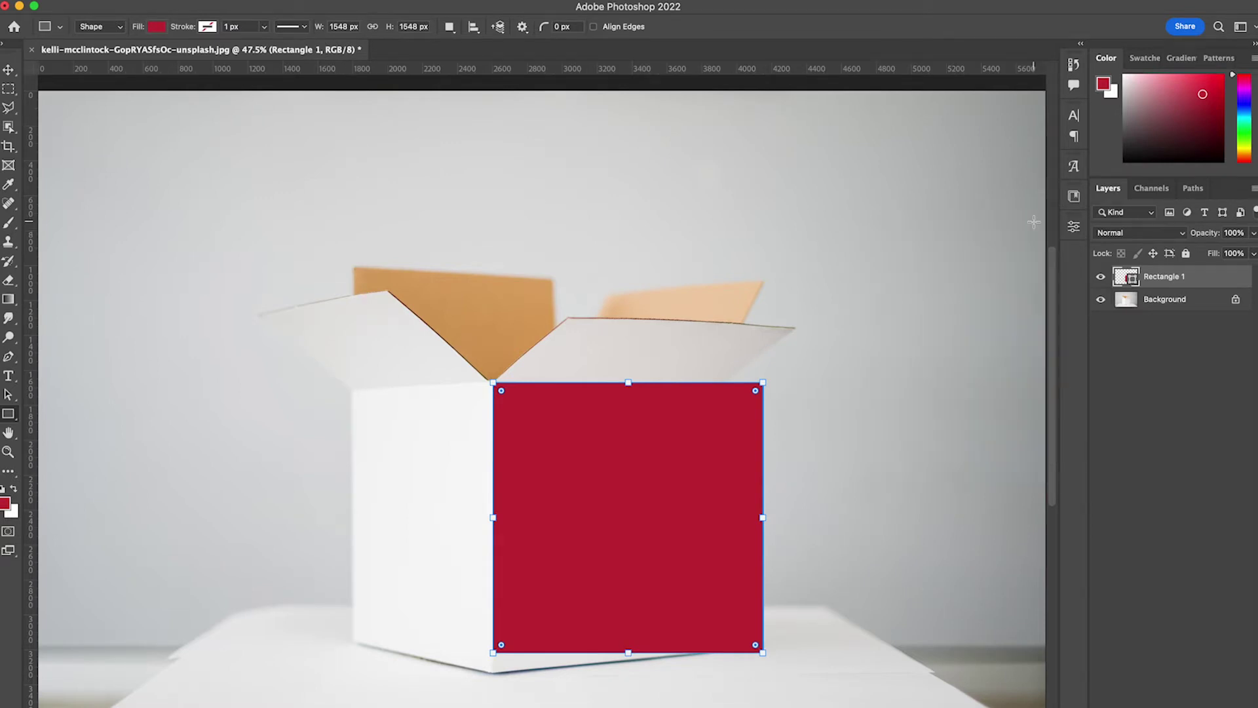
Convert Rectangle 1 to a smart object and lower its opacity to 35%.
{"action": "right_click", "coordinate": [1212, 279]}
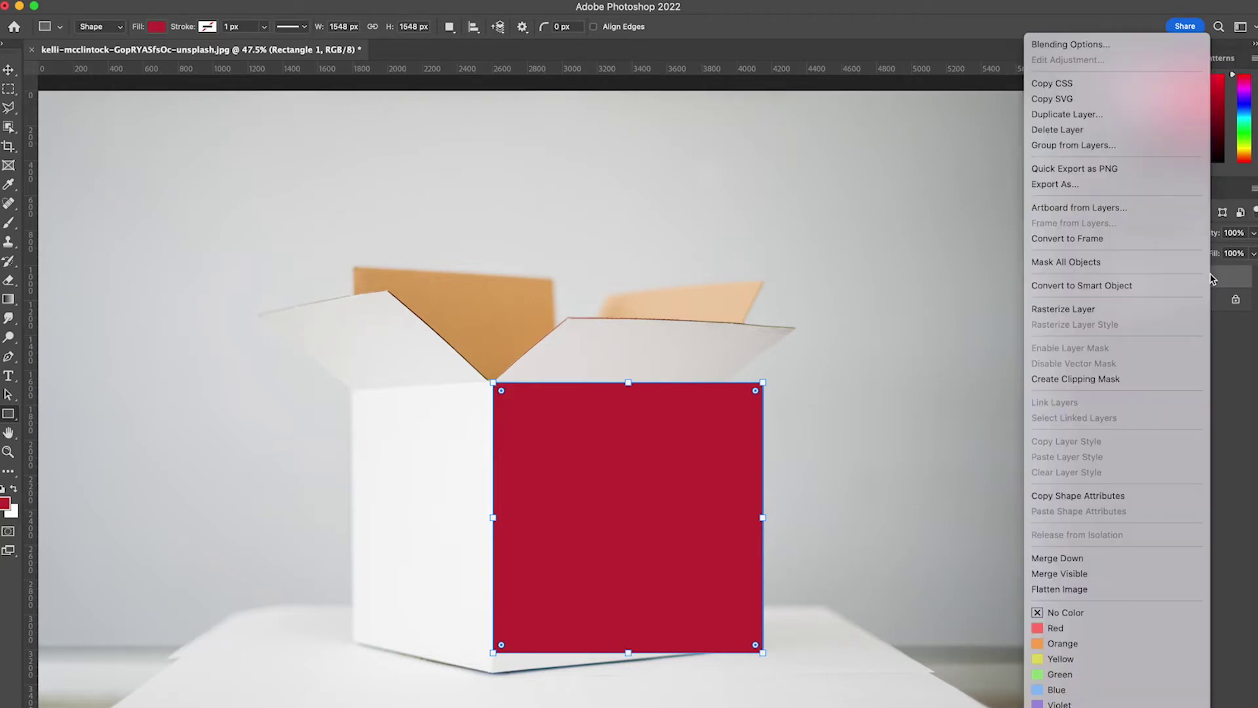
{"action": "left_click", "coordinate": [1131, 290]}
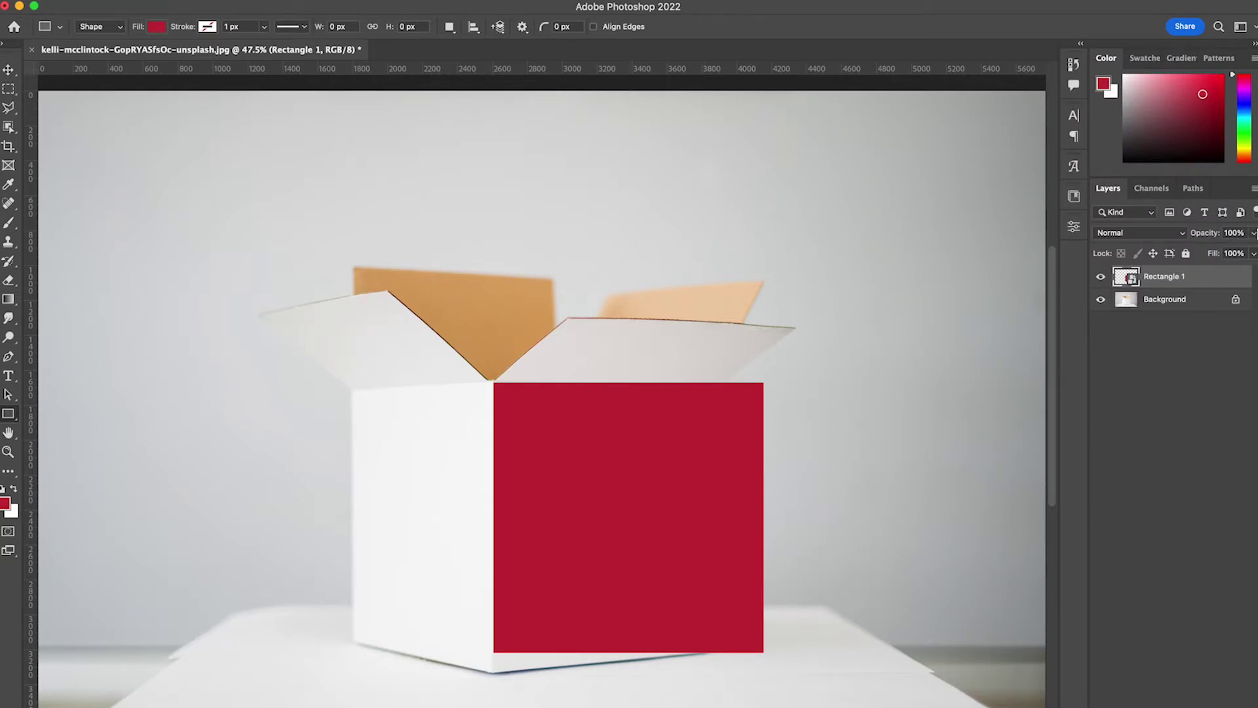
{"action": "left_click", "coordinate": [1253, 253]}
{"action": "left_click_drag", "start_coordinate": [1253, 253], "coordinate": [1212, 256]}
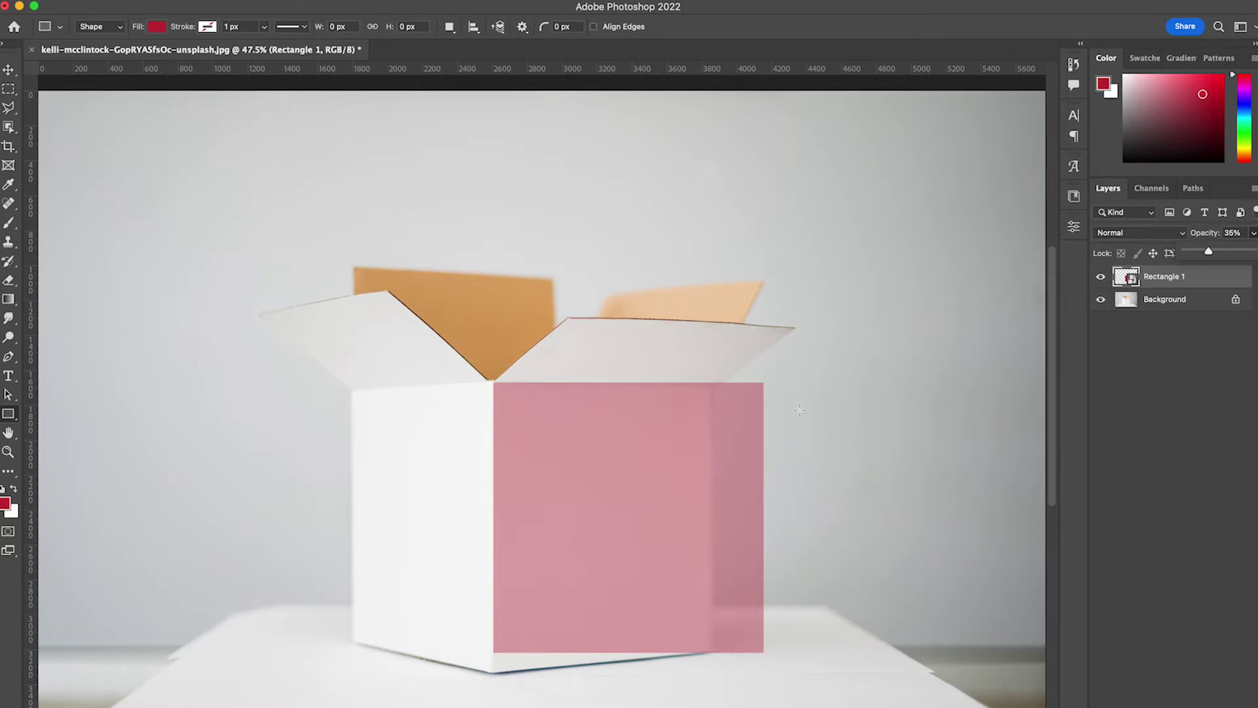
Distort the red square's four corners onto the front-face corners and commit the transform.
{"action": "left_click", "coordinate": [9, 70]}
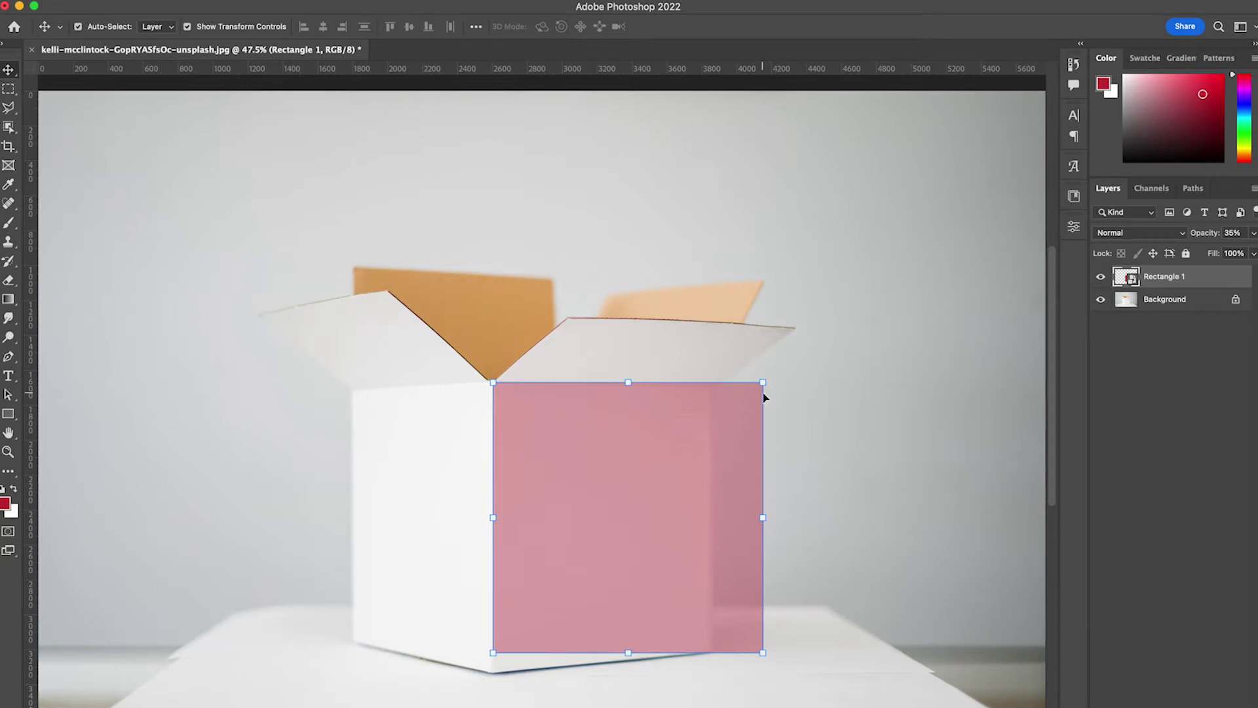
{"action": "left_click_drag", "start_coordinate": [763, 384], "coordinate": [711, 388]}
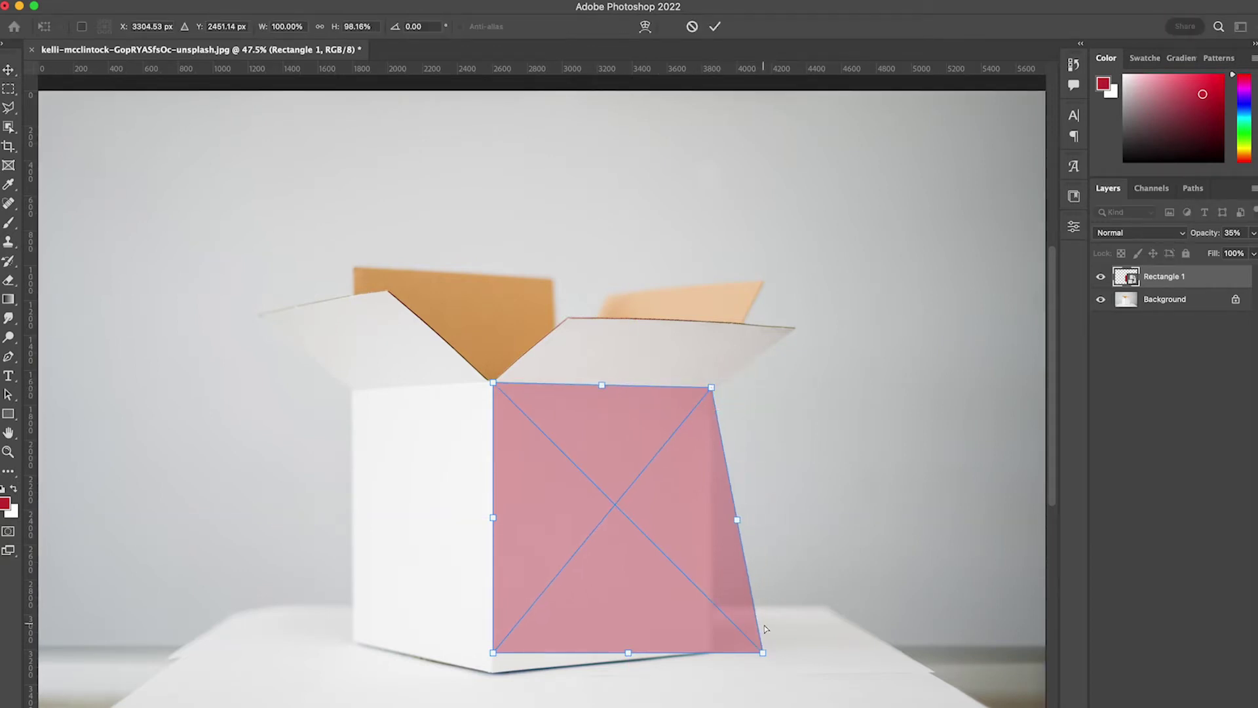
{"action": "left_click_drag", "start_coordinate": [763, 653], "coordinate": [716, 653]}
{"action": "left_click_drag", "start_coordinate": [493, 652], "coordinate": [493, 675]}
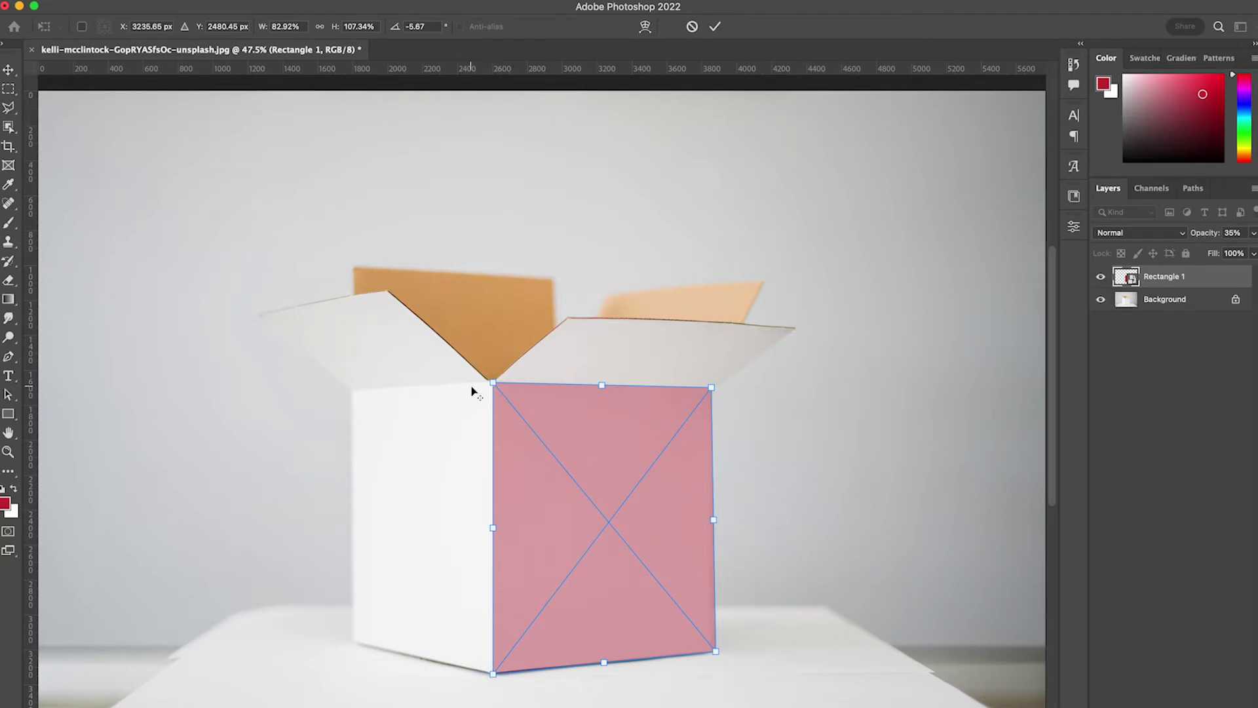
{"action": "scroll", "coordinate": [472, 392], "scroll_direction": "up", "scroll_amount": 15}
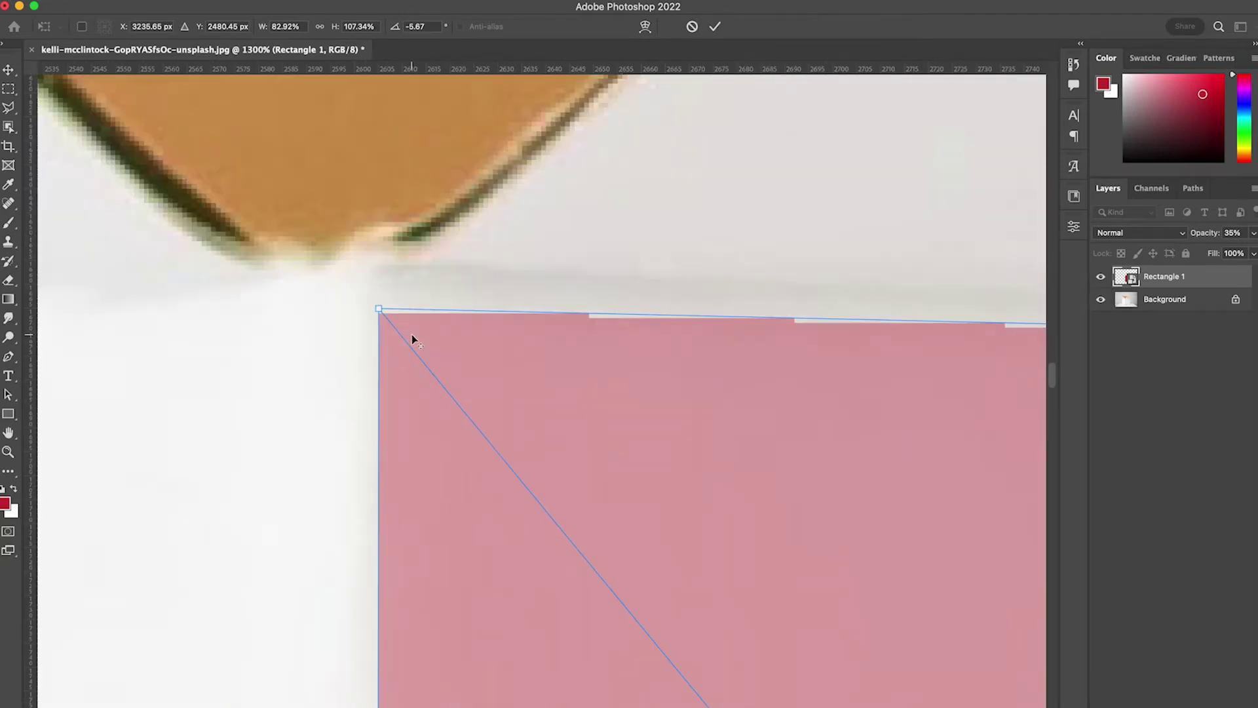
{"action": "left_click_drag", "start_coordinate": [378, 310], "coordinate": [368, 265]}
{"action": "scroll", "coordinate": [426, 315], "scroll_direction": "down", "scroll_amount": 15}
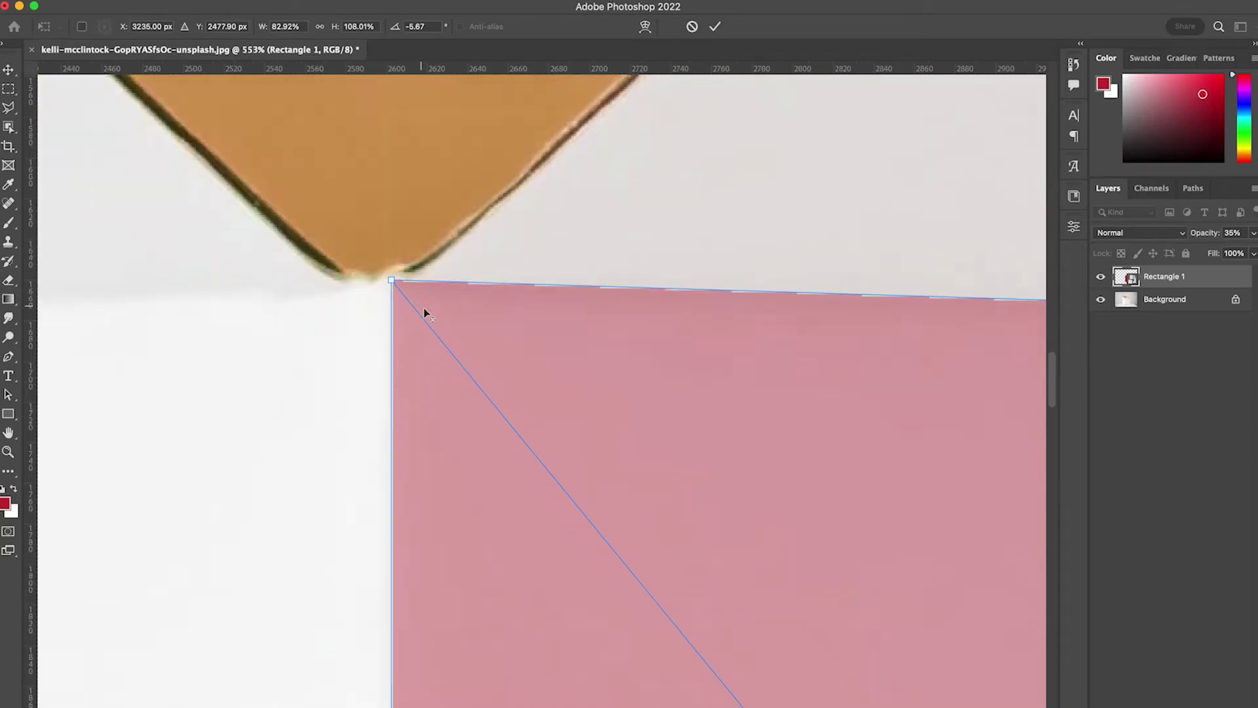
{"action": "scroll", "coordinate": [668, 604], "scroll_direction": "up", "scroll_amount": 2}
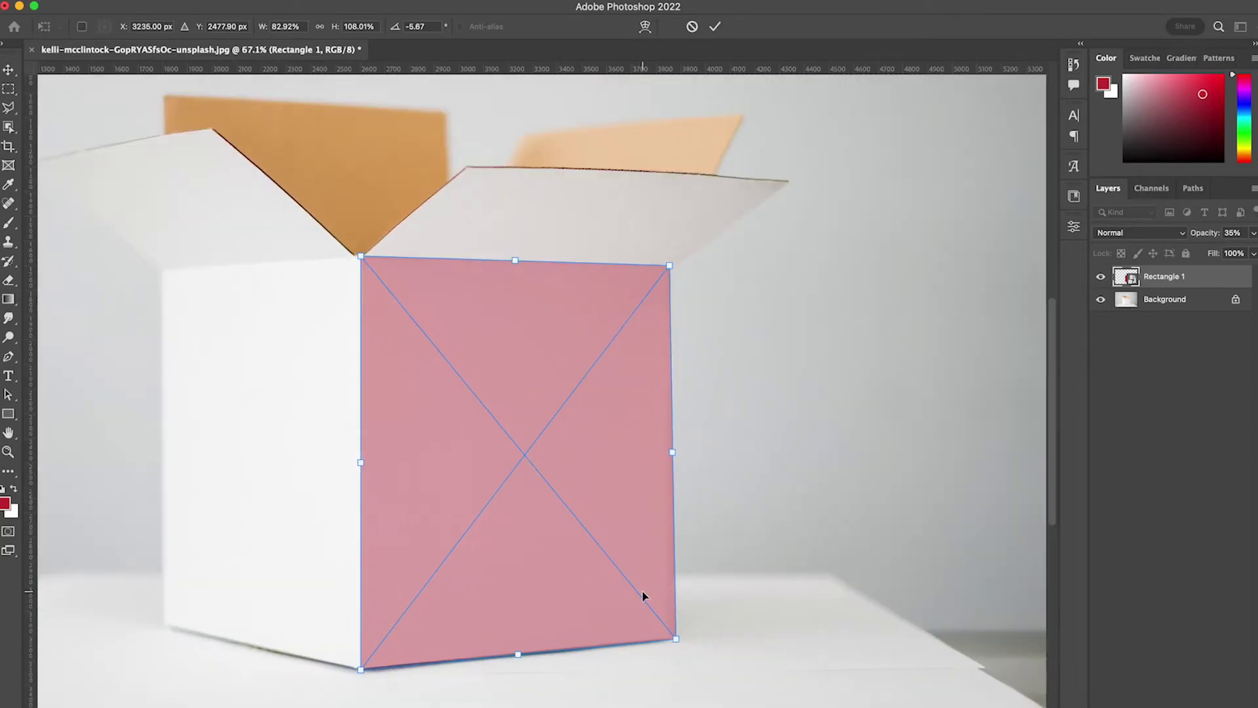
{"action": "scroll", "coordinate": [643, 591], "scroll_direction": "down", "scroll_amount": 2}
{"action": "key", "text": "Return"}
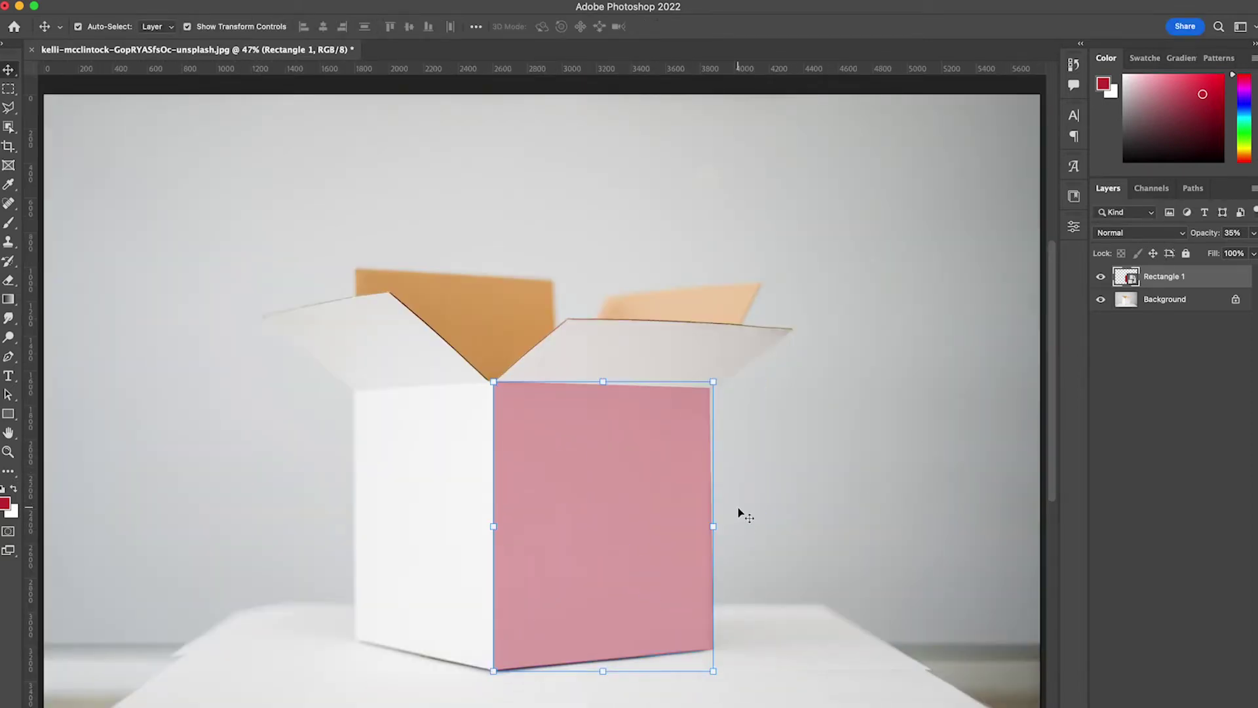
{"action": "left_click", "coordinate": [765, 470]}
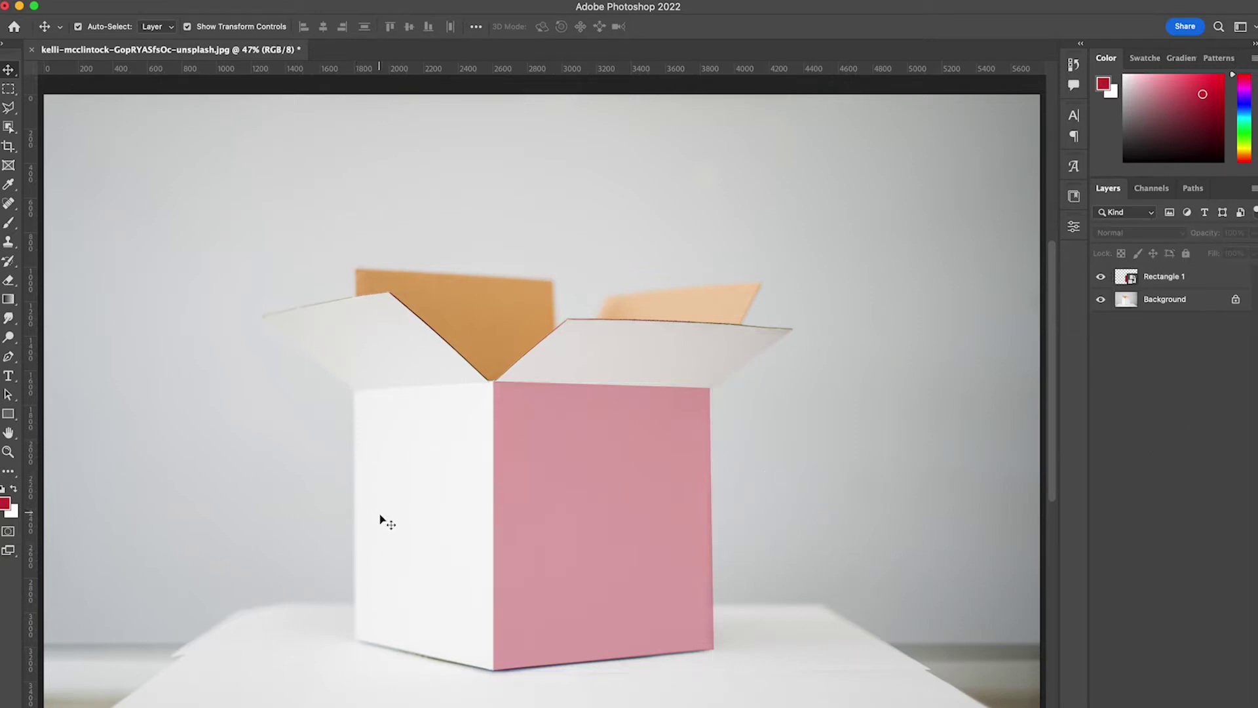
Draw a second square over the box and give it a blue fill.
{"action": "left_click", "coordinate": [8, 416]}
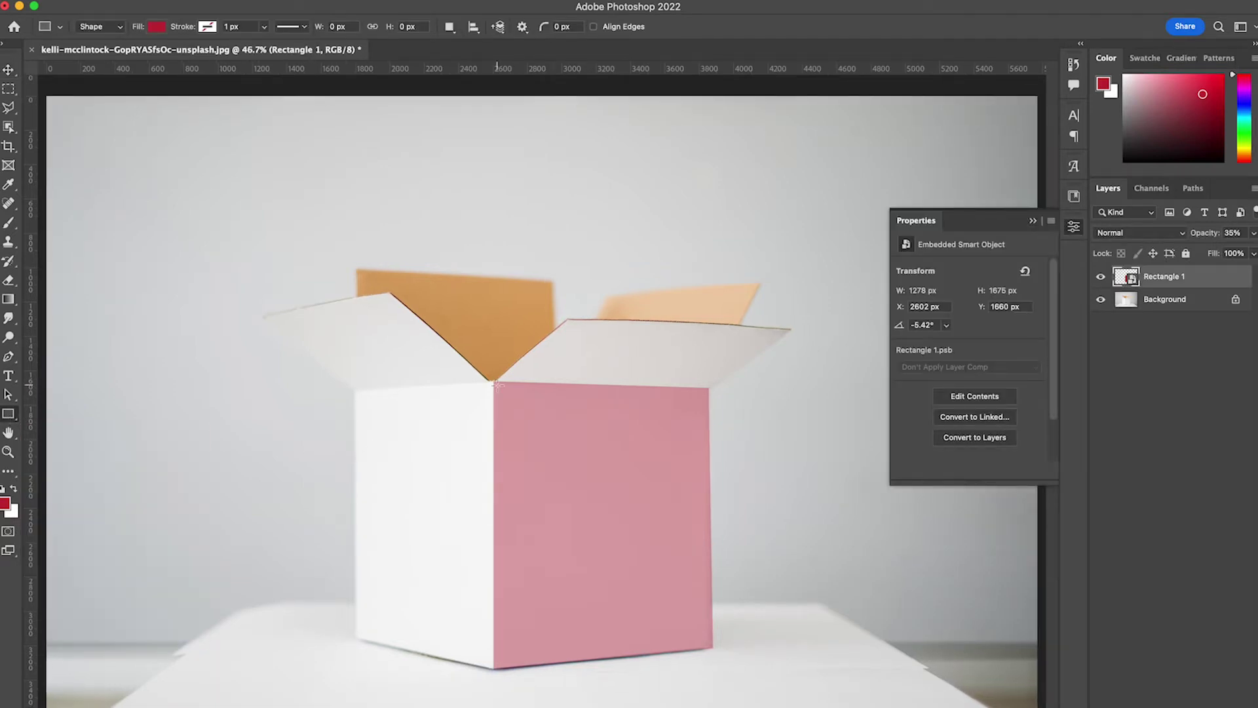
{"action": "left_click_drag", "start_coordinate": [494, 382], "coordinate": [763, 694]}
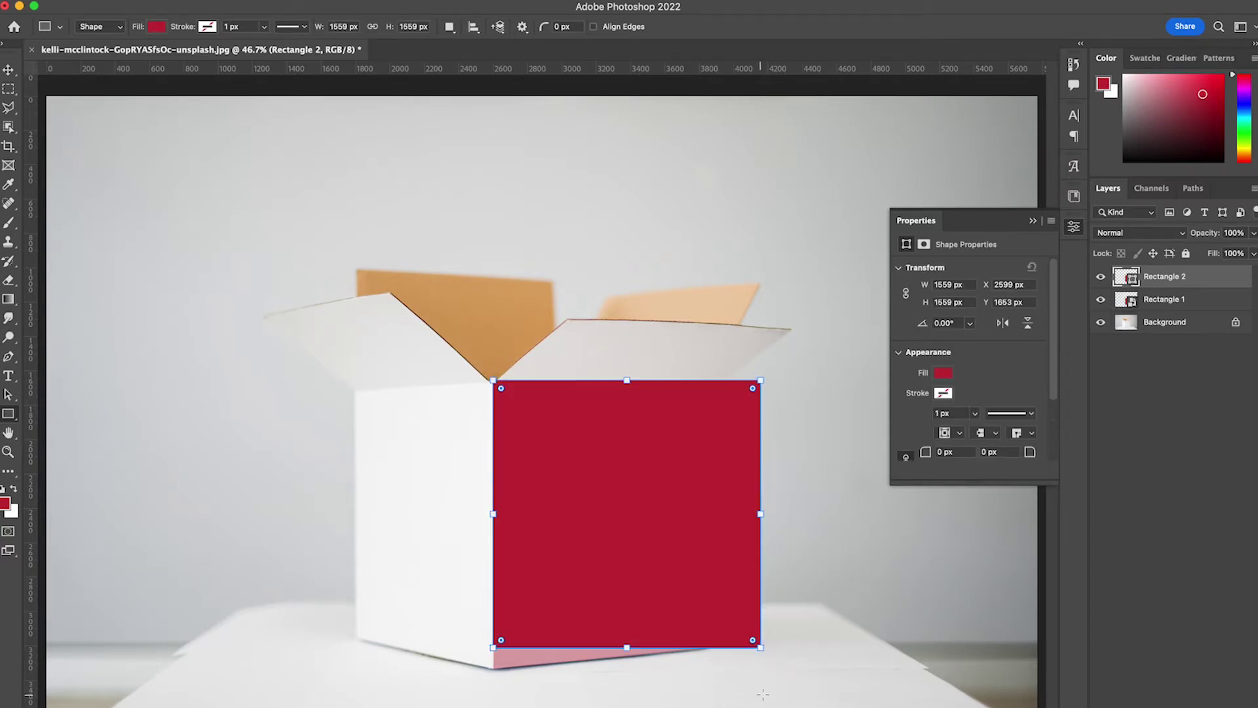
{"action": "left_click", "coordinate": [943, 375]}
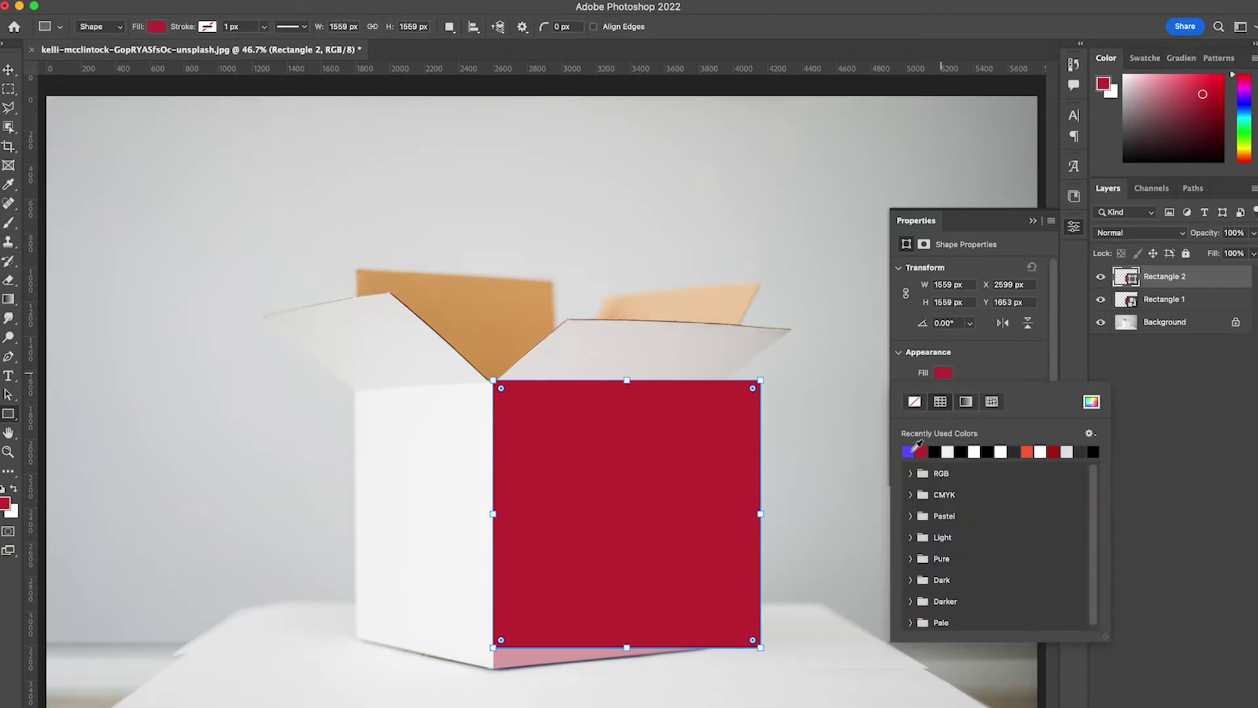
{"action": "left_click", "coordinate": [915, 449]}
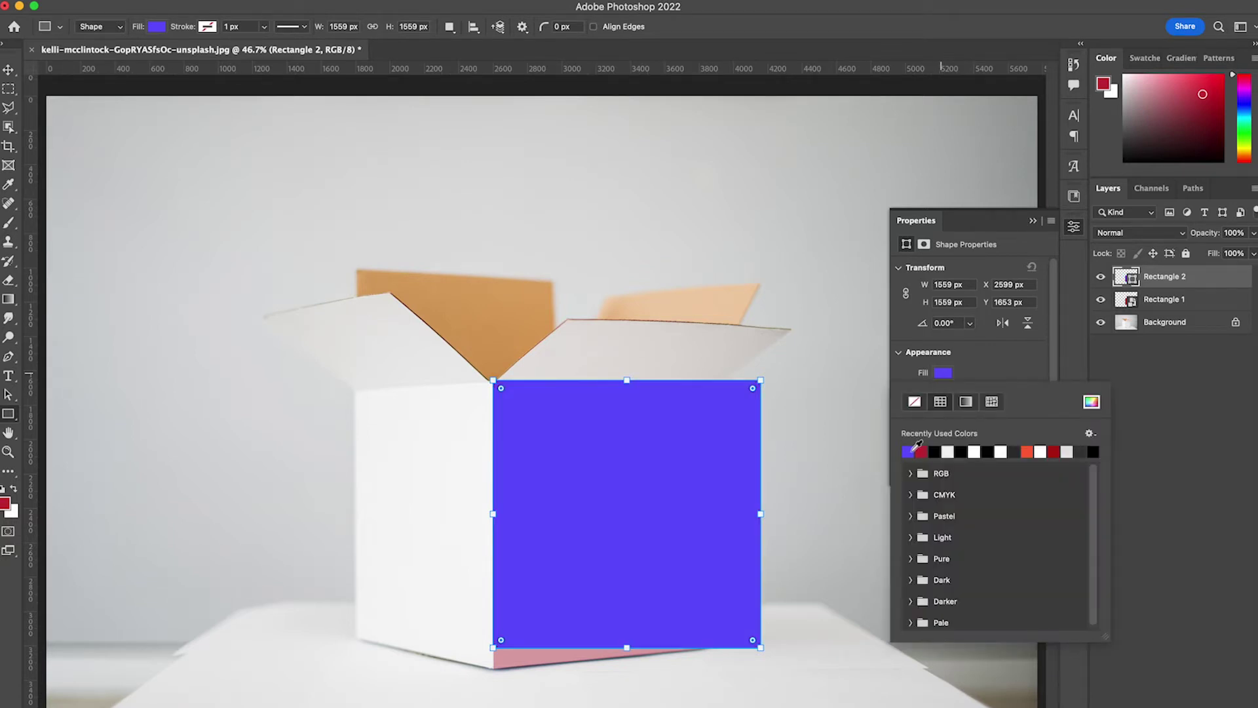
Convert Rectangle 2 to a smart object and set its opacity to 35%.
{"action": "right_click", "coordinate": [1210, 283]}
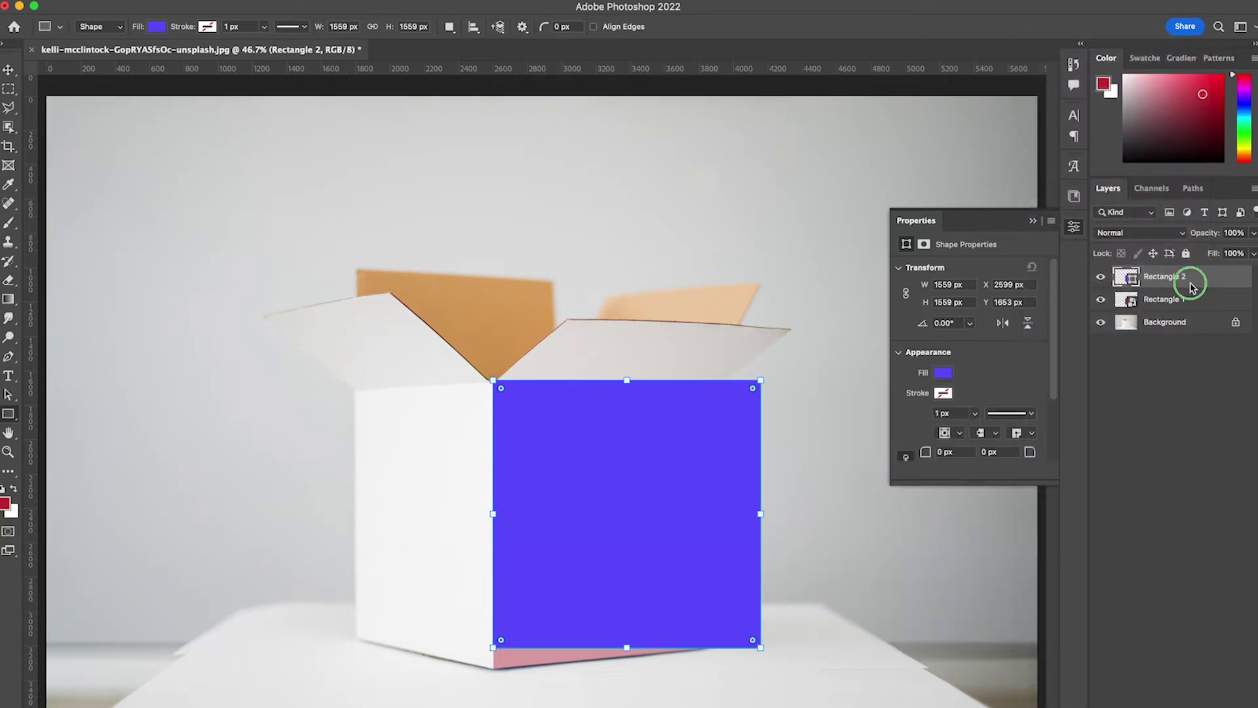
{"action": "right_click", "coordinate": [1194, 282]}
{"action": "left_click", "coordinate": [1136, 286]}
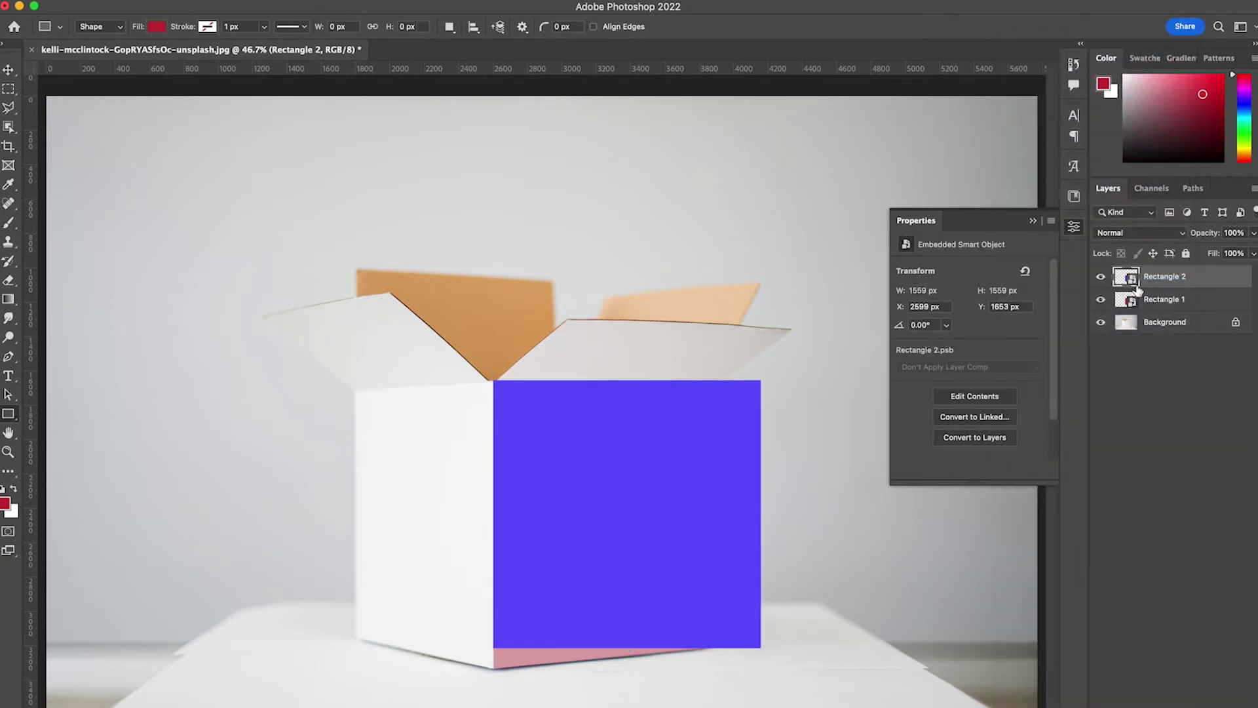
{"action": "left_click", "coordinate": [1236, 233]}
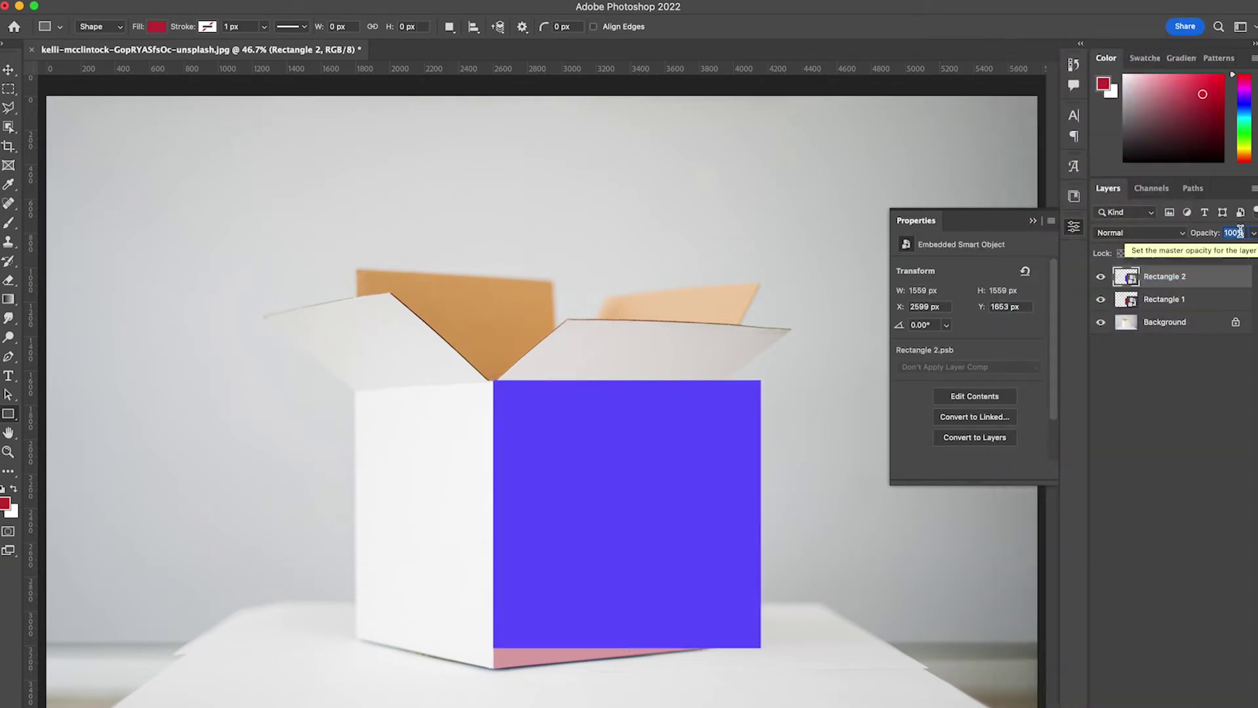
{"action": "type", "text": "35"}
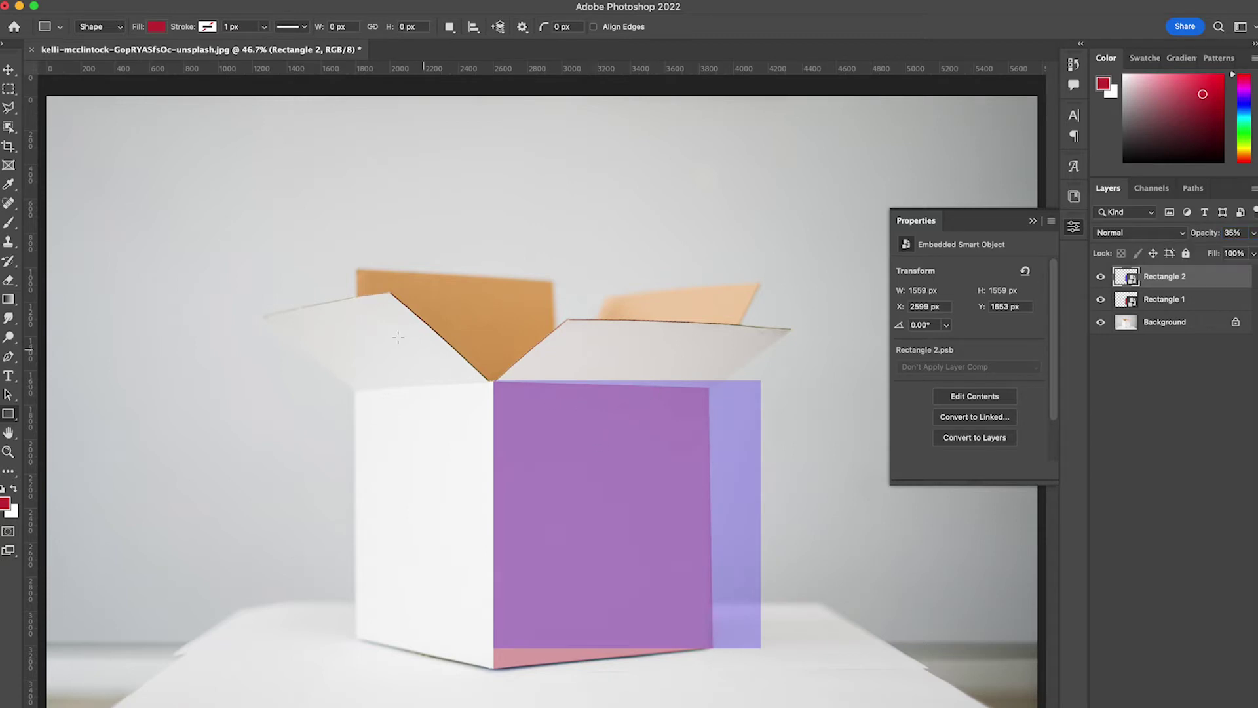
Move the blue square over onto the box's left face.
{"action": "left_click", "coordinate": [8, 69]}
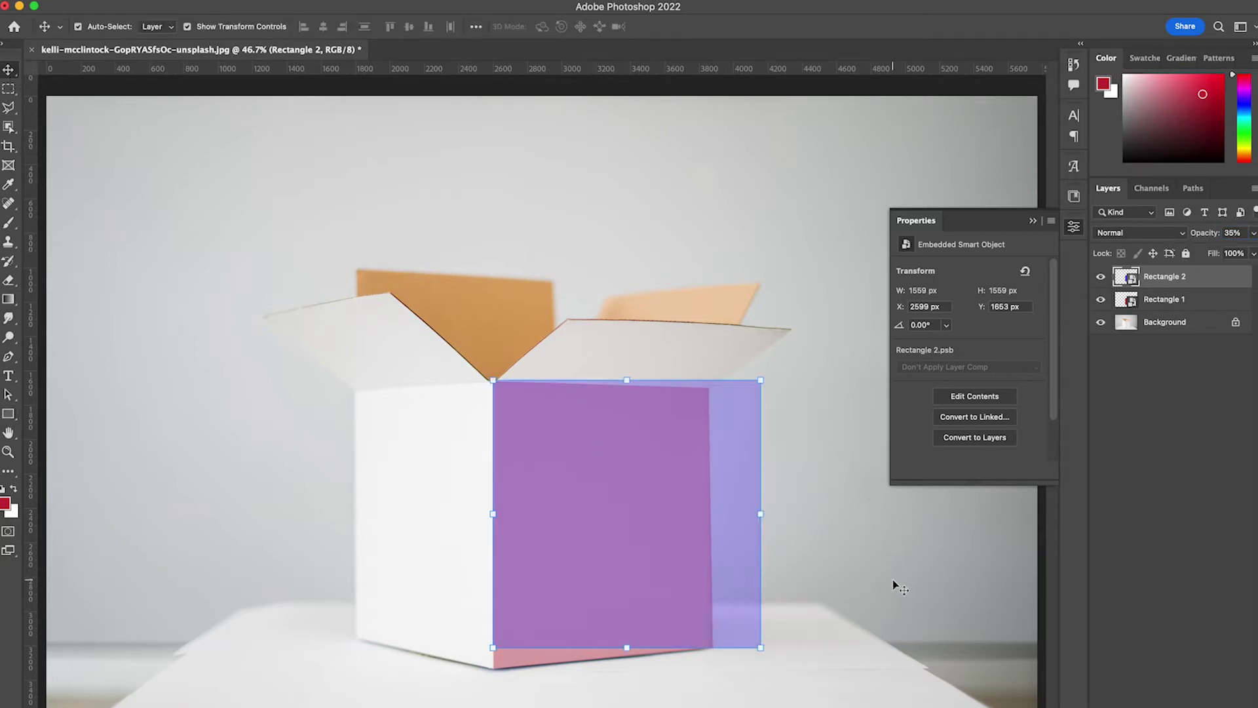
{"action": "left_click_drag", "start_coordinate": [746, 564], "coordinate": [476, 552]}
{"action": "scroll", "coordinate": [378, 450], "scroll_direction": "up", "scroll_amount": 5}
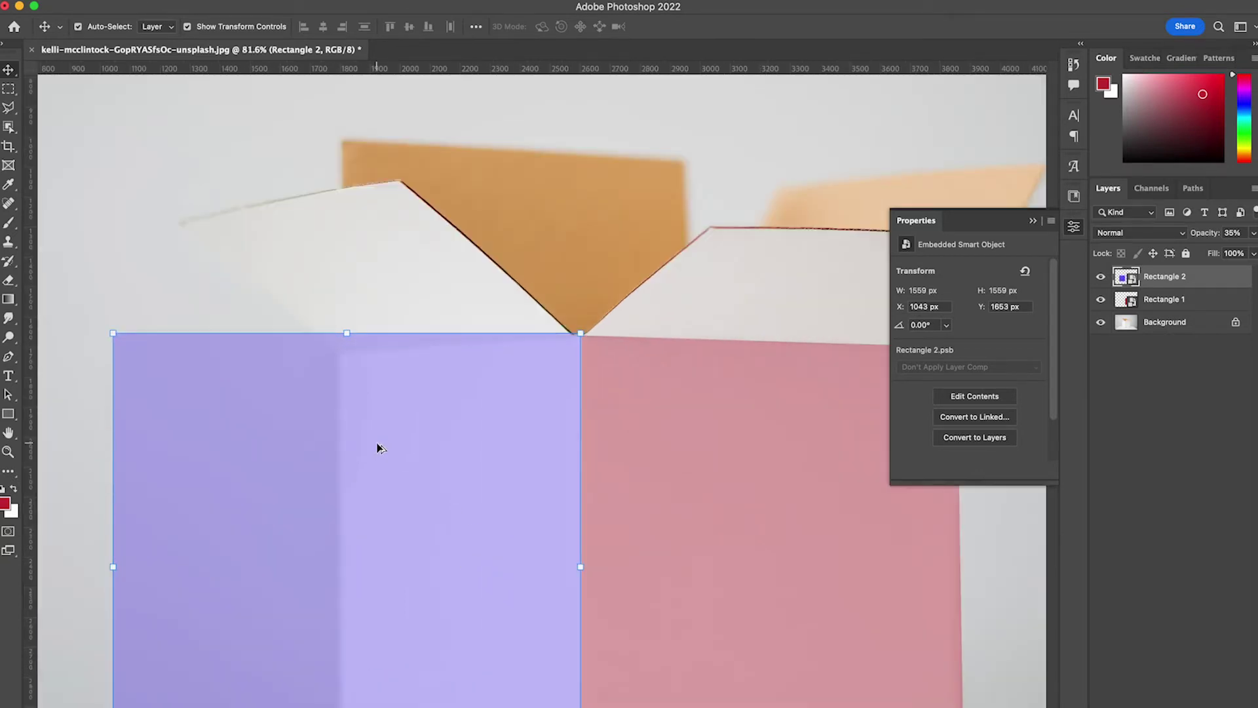
{"action": "left_click_drag", "start_coordinate": [514, 391], "coordinate": [512, 393]}
{"action": "scroll", "coordinate": [618, 363], "scroll_direction": "left", "scroll_amount": 6}
{"action": "scroll", "coordinate": [618, 363], "scroll_direction": "down", "scroll_amount": 2}
Distort the blue square's corners onto the left face, commit, and fit the photo on screen.
{"action": "key", "text": "super"}
{"action": "left_click_drag", "start_coordinate": [300, 509], "coordinate": [531, 508]}
{"action": "left_click_drag", "start_coordinate": [533, 269], "coordinate": [532, 293]}
{"action": "left_click_drag", "start_coordinate": [677, 647], "coordinate": [623, 401]}
{"action": "scroll", "coordinate": [713, 525], "scroll_direction": "up", "scroll_amount": 6}
{"action": "left_click_drag", "start_coordinate": [707, 549], "coordinate": [707, 669]}
{"action": "scroll", "coordinate": [893, 494], "scroll_direction": "left", "scroll_amount": 10}
{"action": "scroll", "coordinate": [894, 494], "scroll_direction": "down", "scroll_amount": 3}
{"action": "left_click_drag", "start_coordinate": [468, 338], "coordinate": [477, 280]}
{"action": "key", "text": "Return"}
{"action": "scroll", "coordinate": [494, 304], "scroll_direction": "down", "scroll_amount": 5}
{"action": "key", "text": "super+0"}
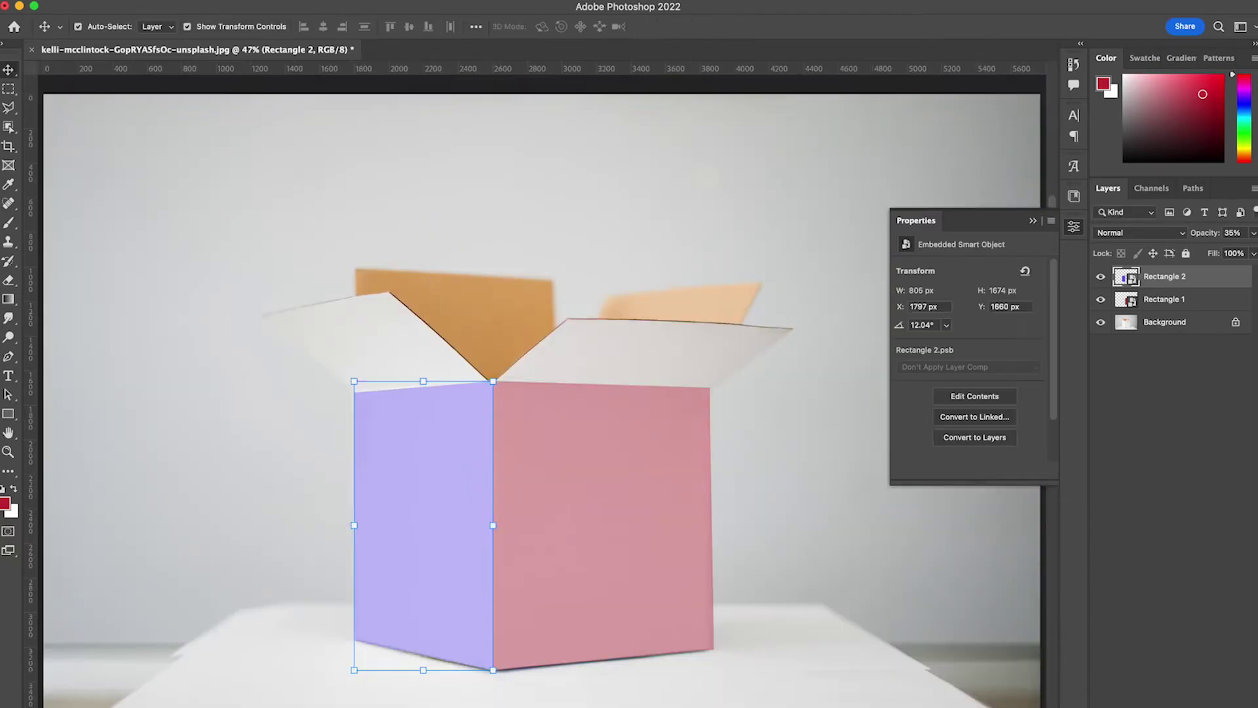
Rename Rectangle 1 to 'Panel 1' and Rectangle 2 to 'Panel 2'.
{"action": "left_click", "coordinate": [1035, 223]}
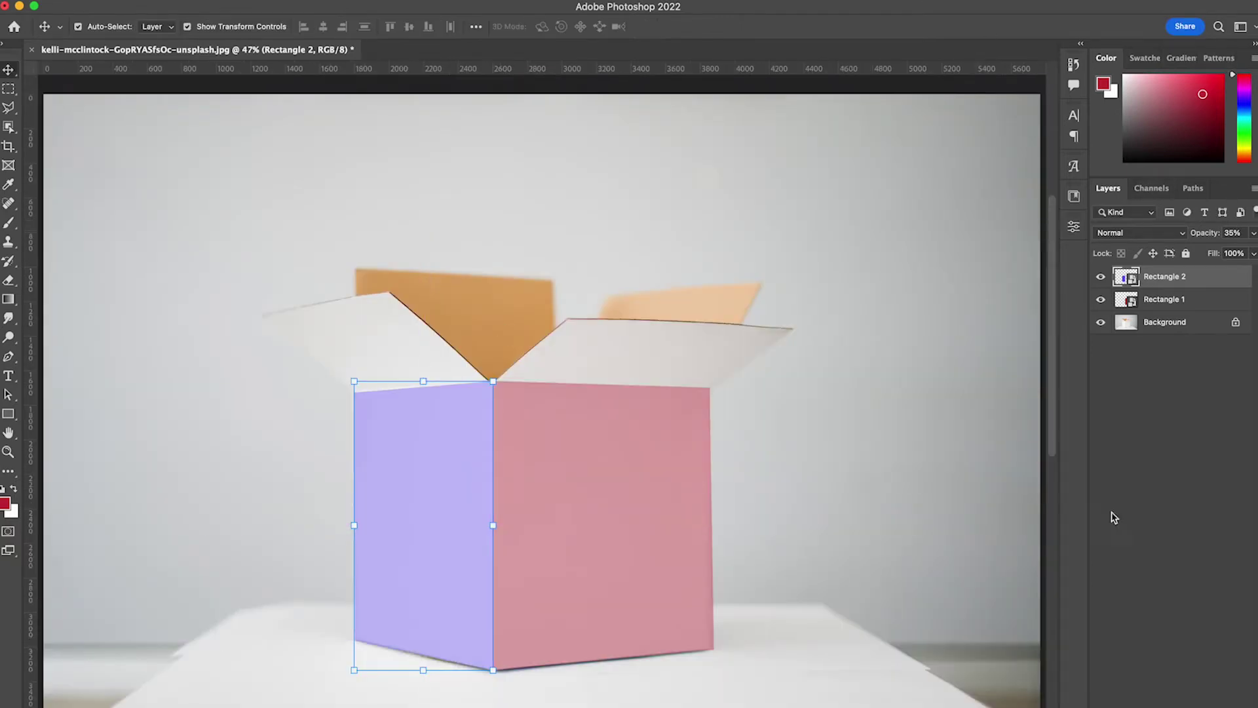
{"action": "double_click", "coordinate": [1166, 299]}
{"action": "type", "text": "Panel 1"}
{"action": "key", "text": "Return"}
{"action": "double_click", "coordinate": [1164, 277]}
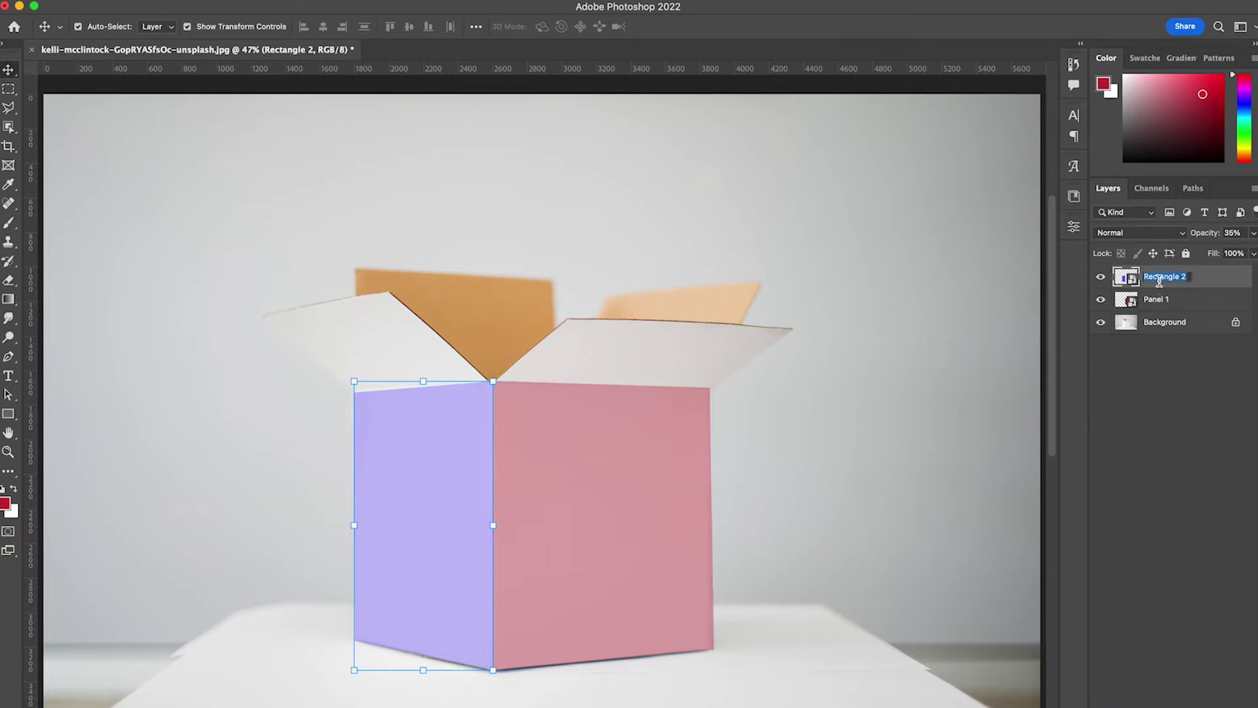
{"action": "type", "text": "Panel 2"}
{"action": "key", "text": "Return"}
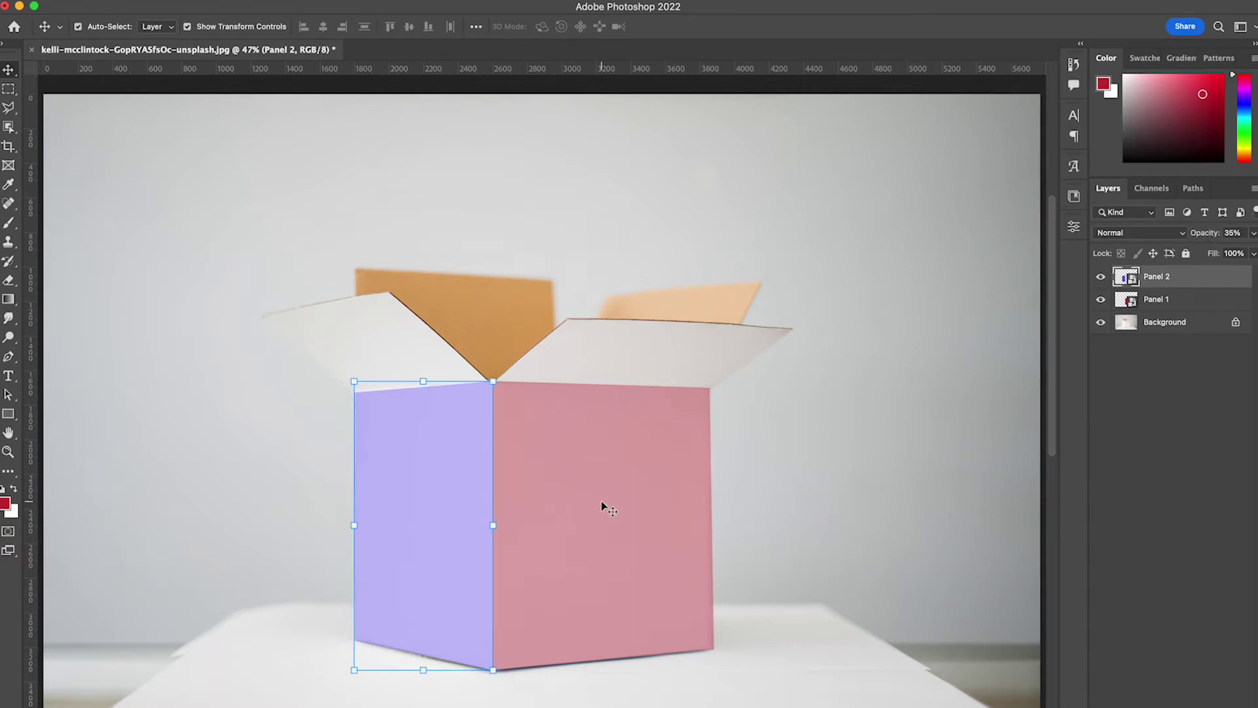
Select both Panel layers and set their opacity to 100%.
{"action": "left_click", "coordinate": [1203, 301]}
{"action": "left_click", "coordinate": [1202, 277], "text": "shift"}
{"action": "left_click", "coordinate": [1233, 232]}
{"action": "type", "text": "100"}
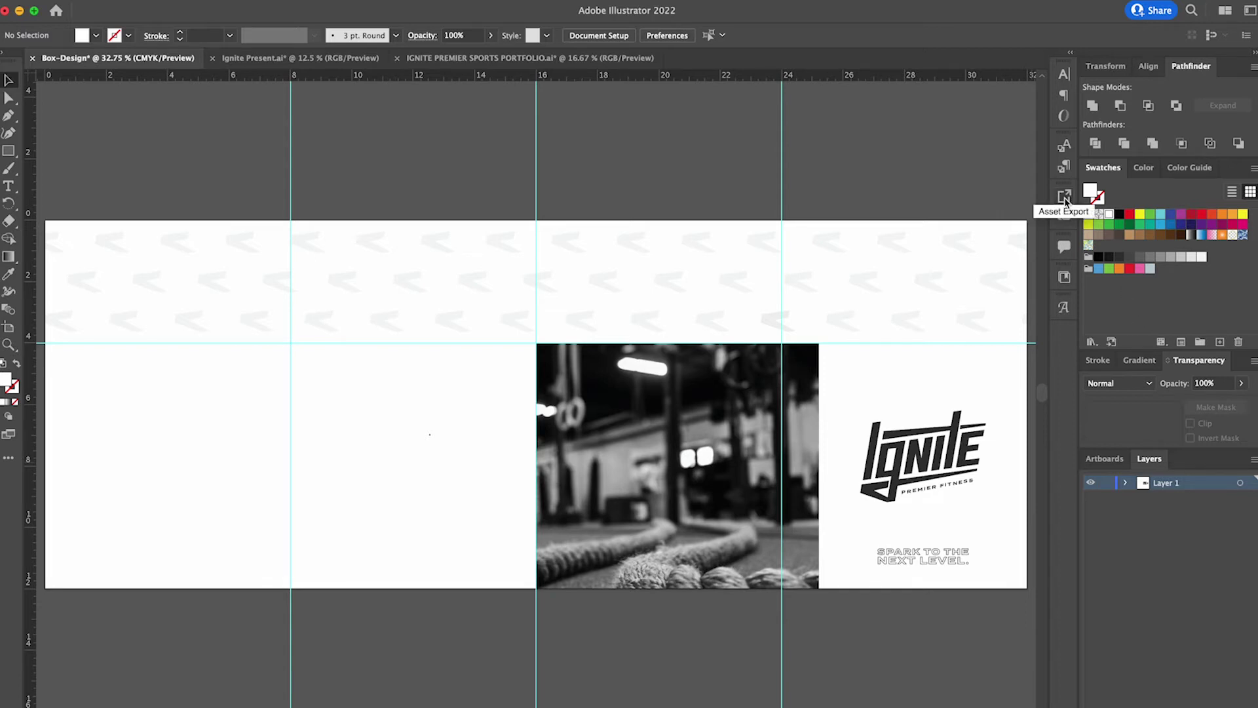
Group the Ignite logo panel and add it and the gym photo to Asset Export.
{"action": "left_click", "coordinate": [1064, 197]}
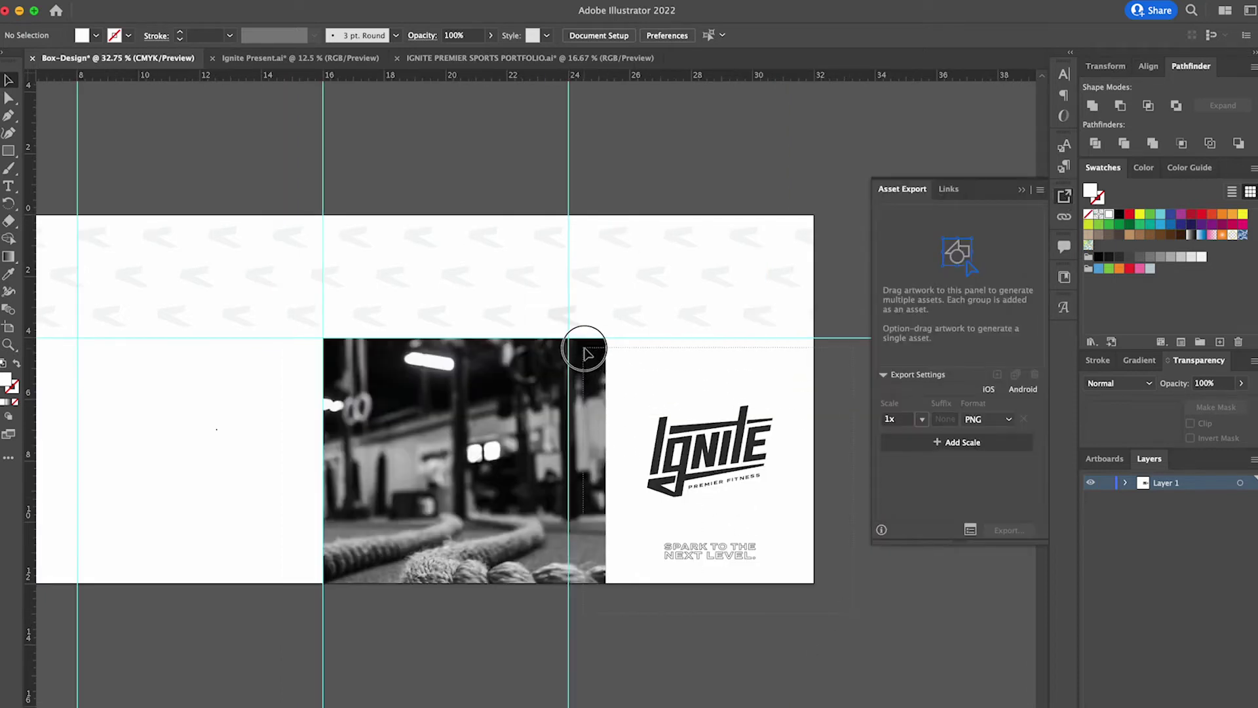
{"action": "left_click", "coordinate": [592, 363]}
{"action": "right_click", "coordinate": [587, 366]}
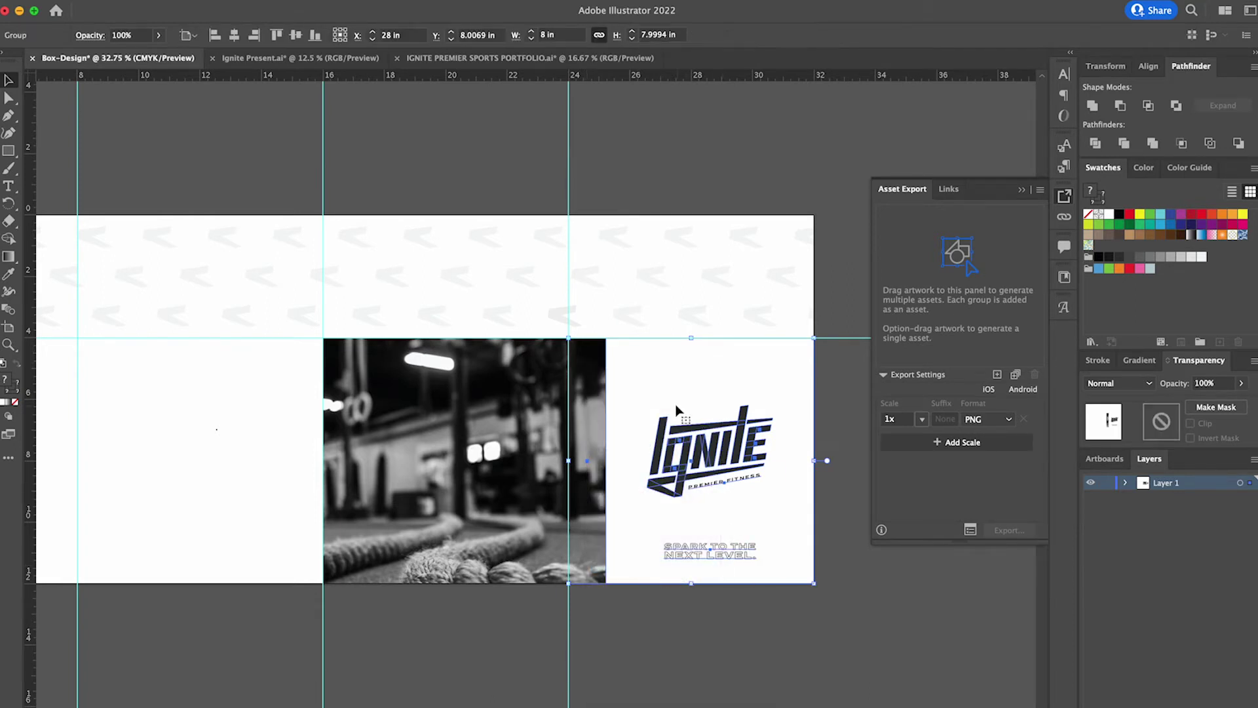
{"action": "left_click_drag", "start_coordinate": [589, 407], "coordinate": [916, 287]}
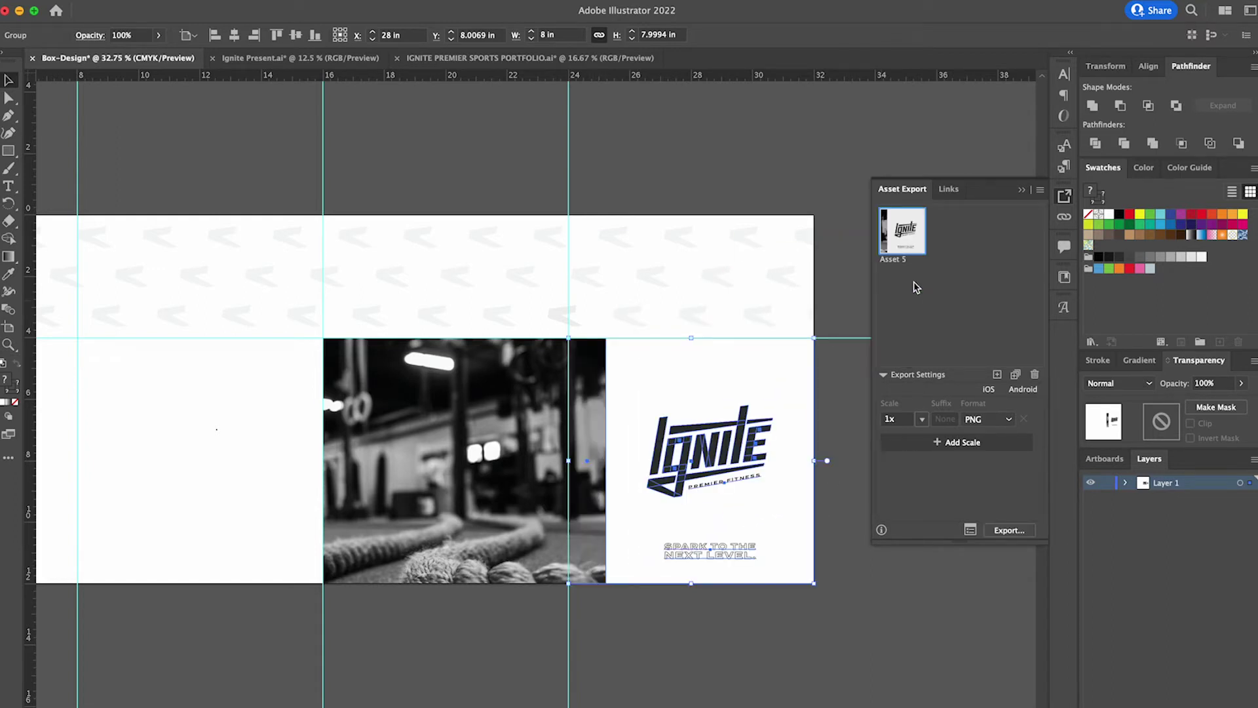
{"action": "left_click", "coordinate": [452, 508]}
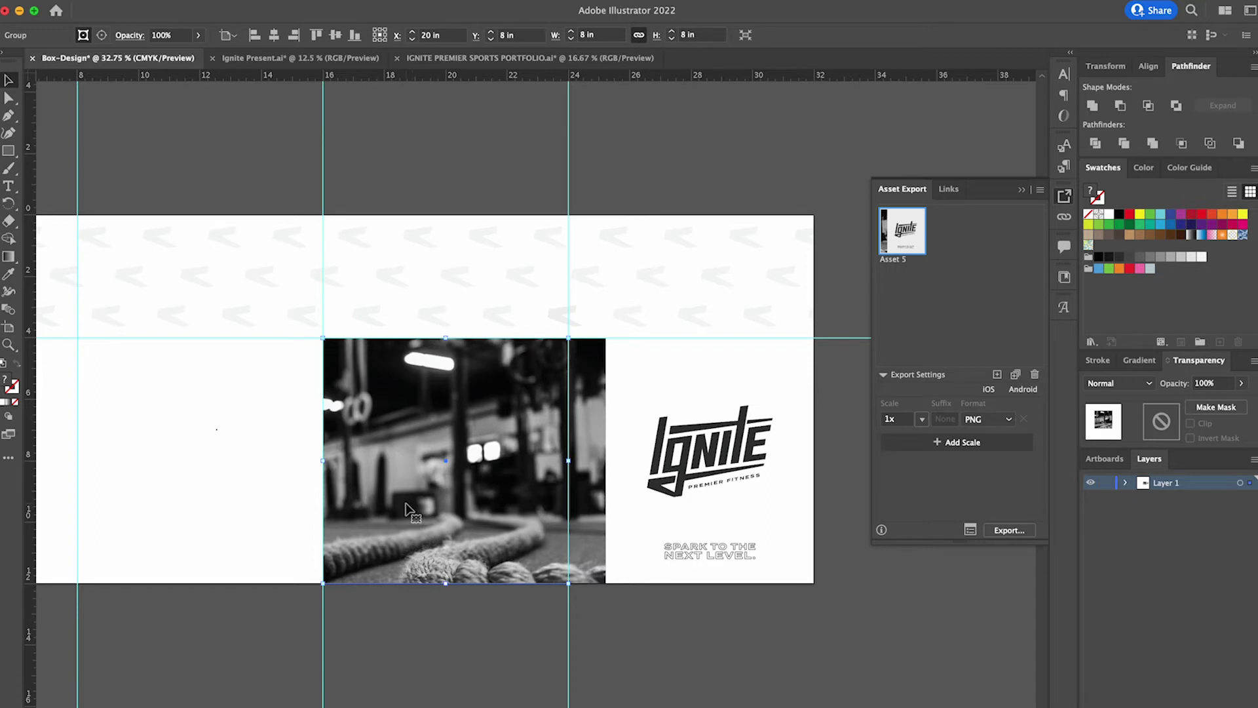
{"action": "left_click_drag", "start_coordinate": [408, 510], "coordinate": [996, 271]}
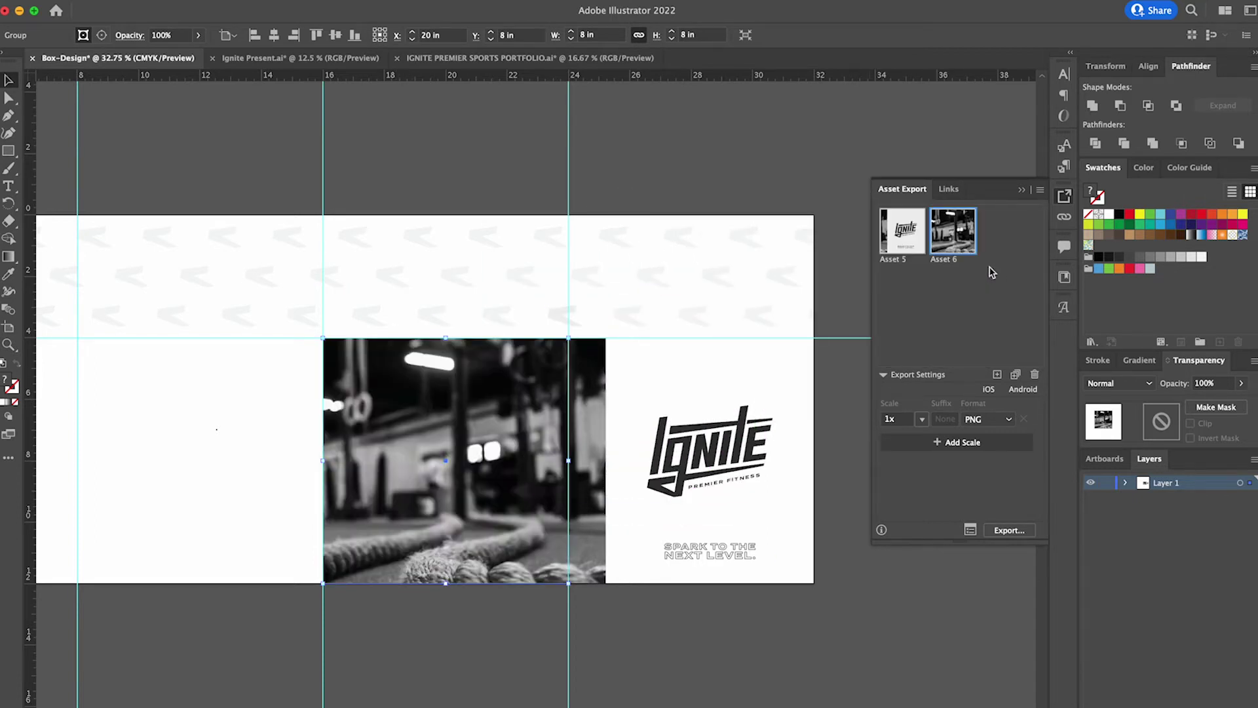
Rename Asset 5 to 'Panel 1' and Asset 6 to 'Panel 2'.
{"action": "double_click", "coordinate": [895, 261]}
{"action": "type", "text": "Panel 1"}
{"action": "key", "text": "Return"}
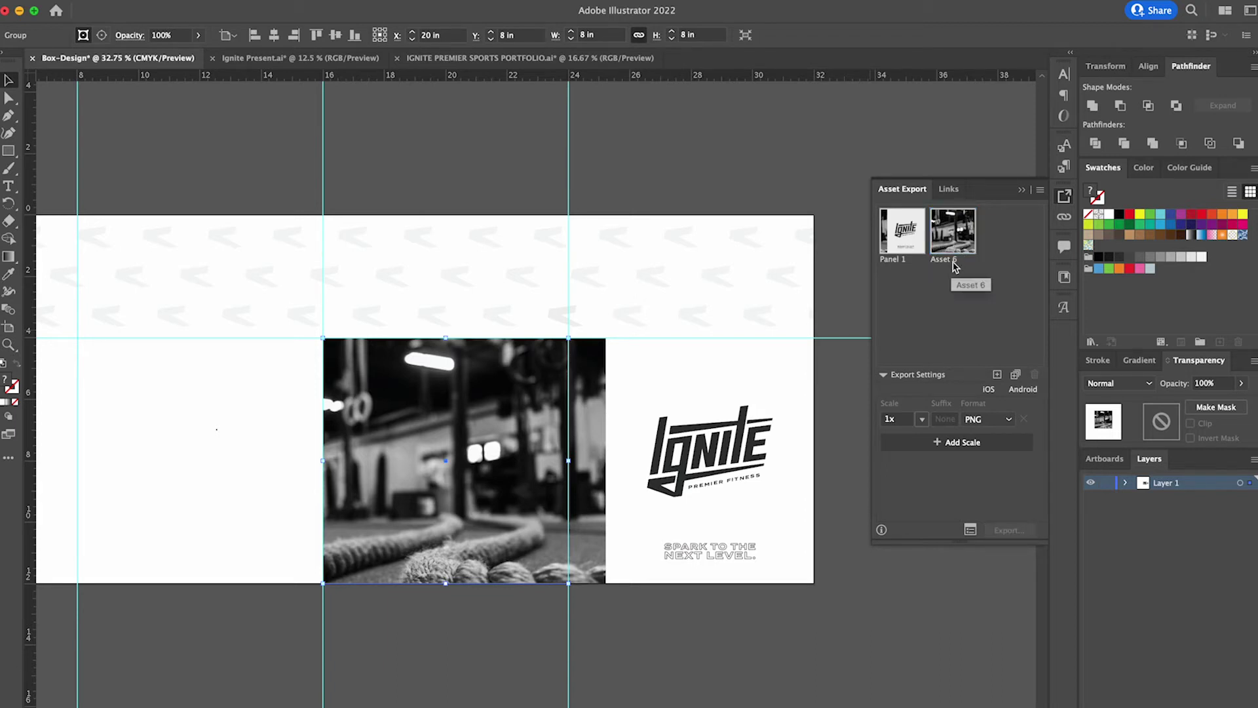
{"action": "double_click", "coordinate": [956, 261]}
{"action": "type", "text": "Panel 2"}
{"action": "key", "text": "Return"}
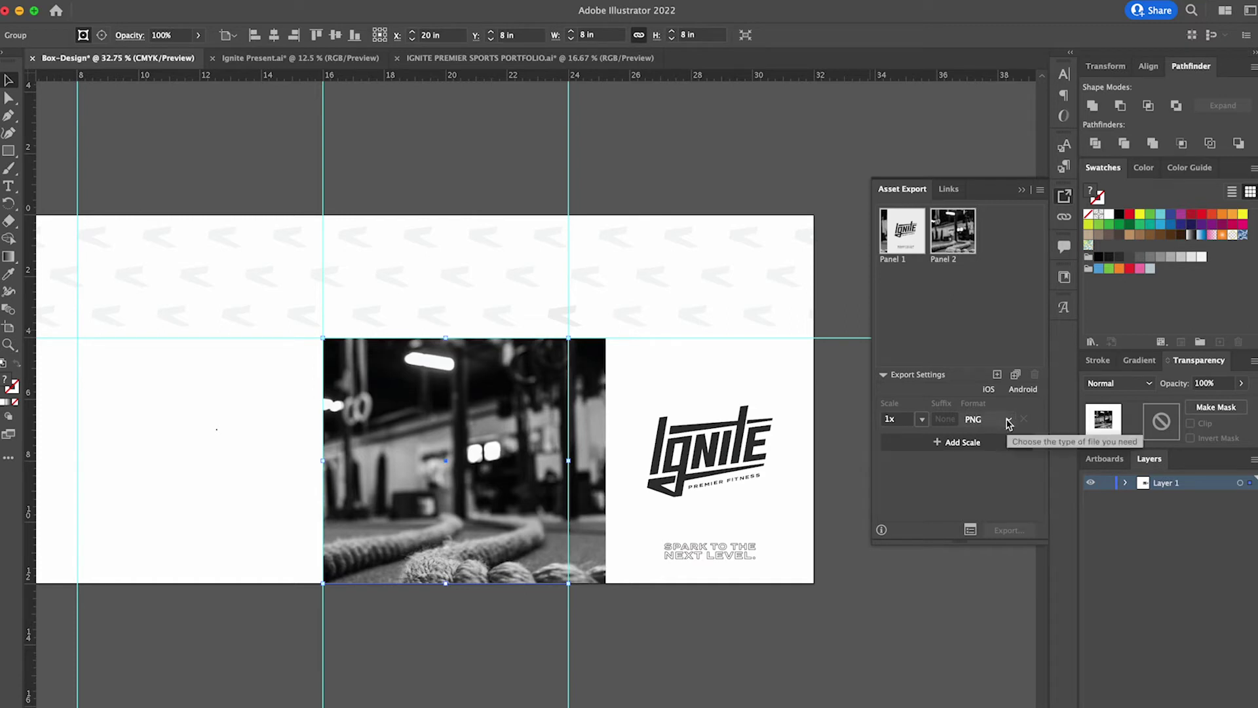
Export both Panel assets as 1x PNGs into the Assets folder.
{"action": "left_click", "coordinate": [901, 237]}
{"action": "left_click", "coordinate": [956, 234], "text": "shift"}
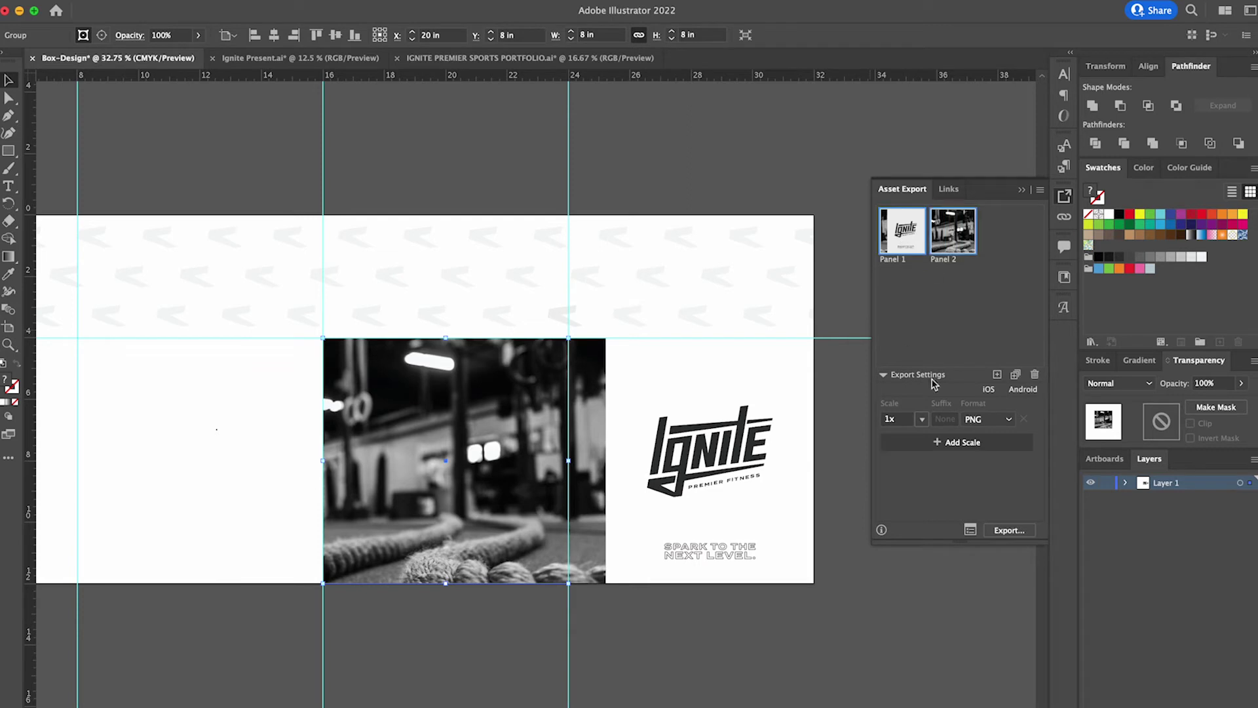
{"action": "left_click", "coordinate": [1006, 530]}
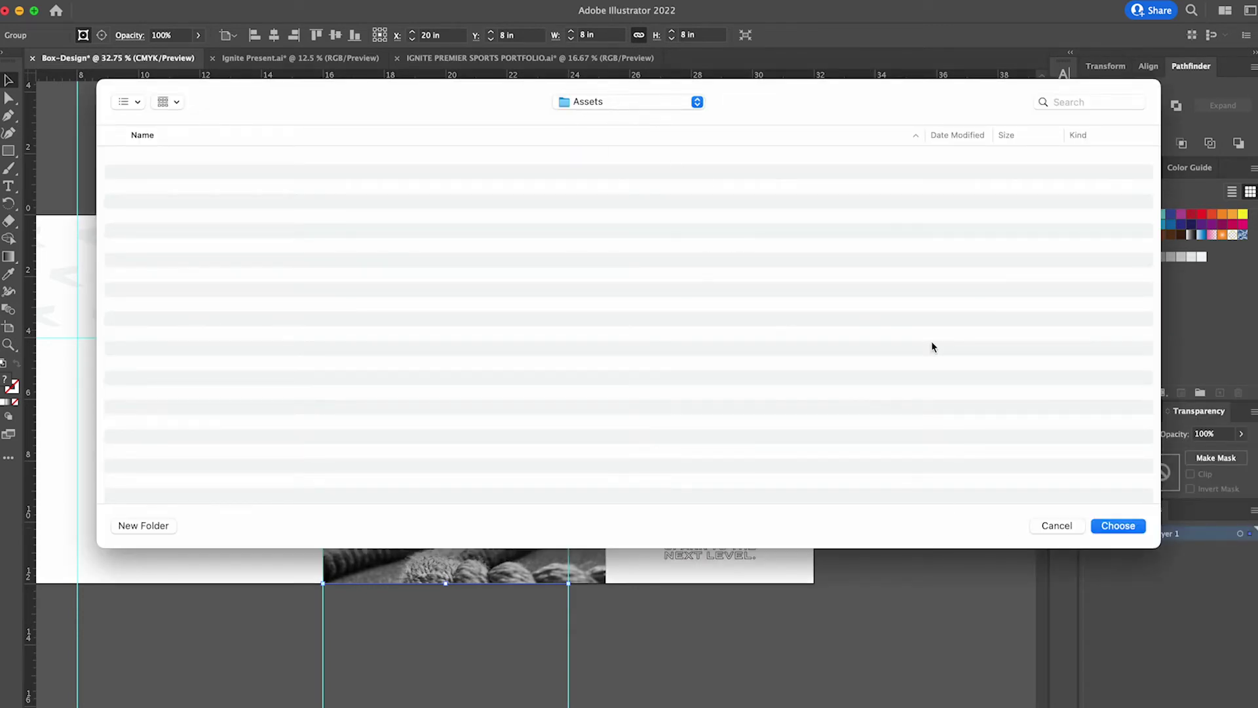
{"action": "left_click", "coordinate": [1128, 526]}
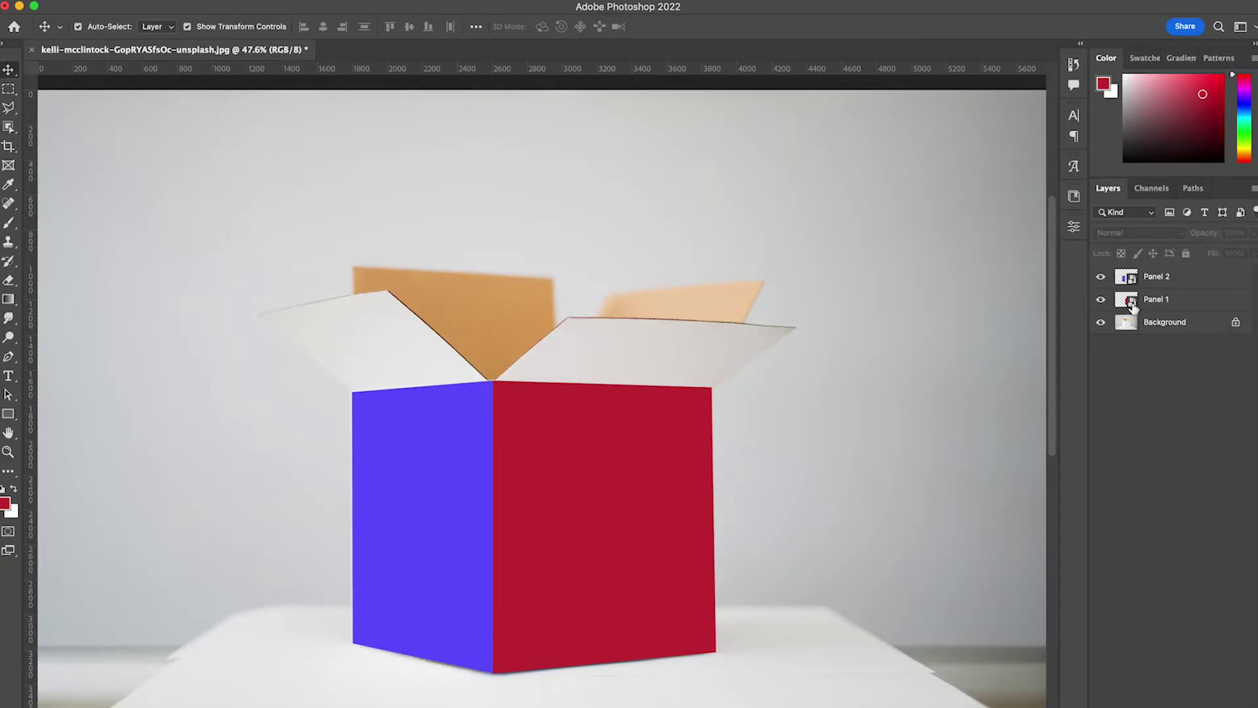
Inside the Panel 1 smart object, place Panel 1.png and scale it to fill the rectangle.
{"action": "double_click", "coordinate": [1130, 301]}
{"action": "key", "text": "super+Tab"}
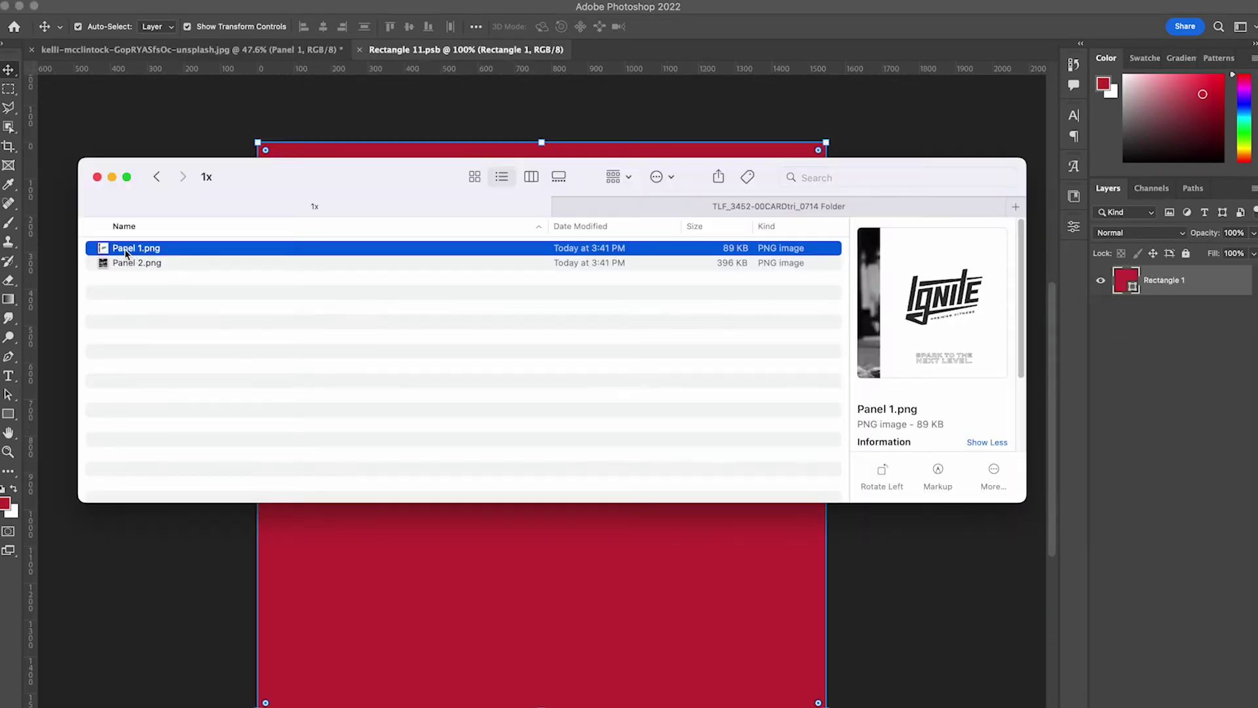
{"action": "left_click_drag", "start_coordinate": [126, 254], "coordinate": [499, 524]}
{"action": "left_click_drag", "start_coordinate": [648, 427], "coordinate": [826, 380]}
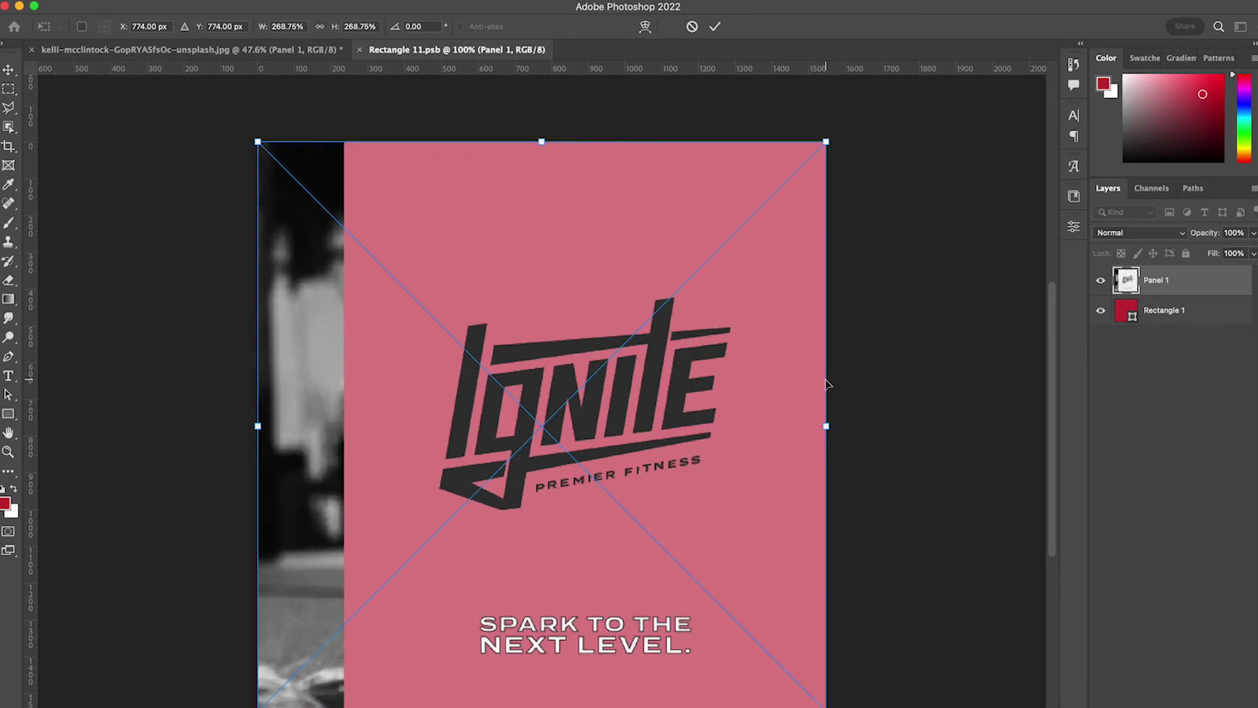
{"action": "key", "text": "Return"}
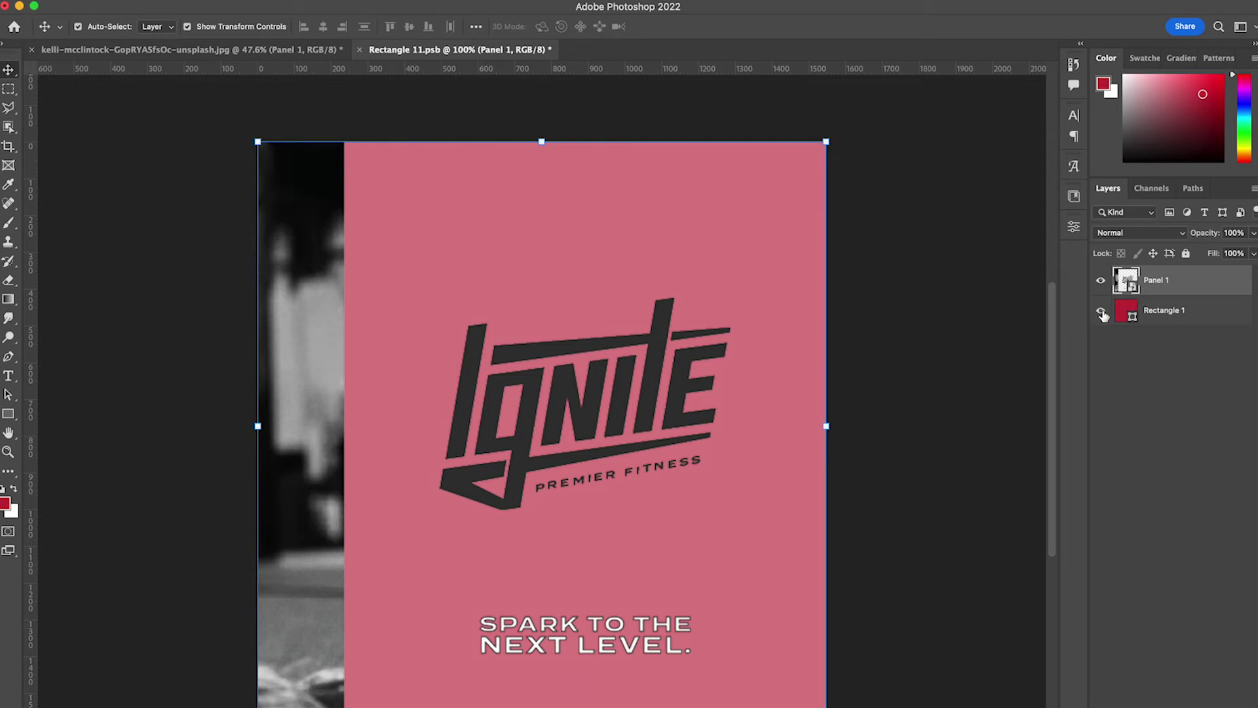
Hide Rectangle 1, save the smart object, and close it back to the mockup.
{"action": "left_click", "coordinate": [1102, 312]}
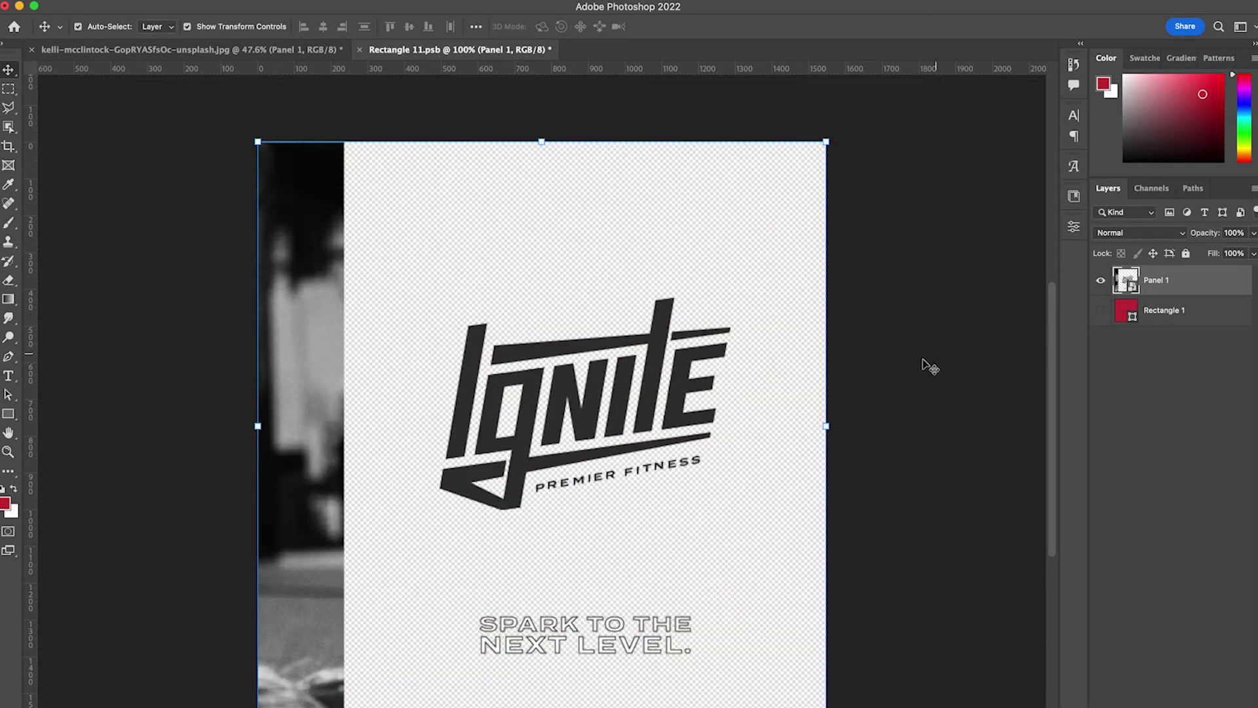
{"action": "left_click", "coordinate": [926, 381]}
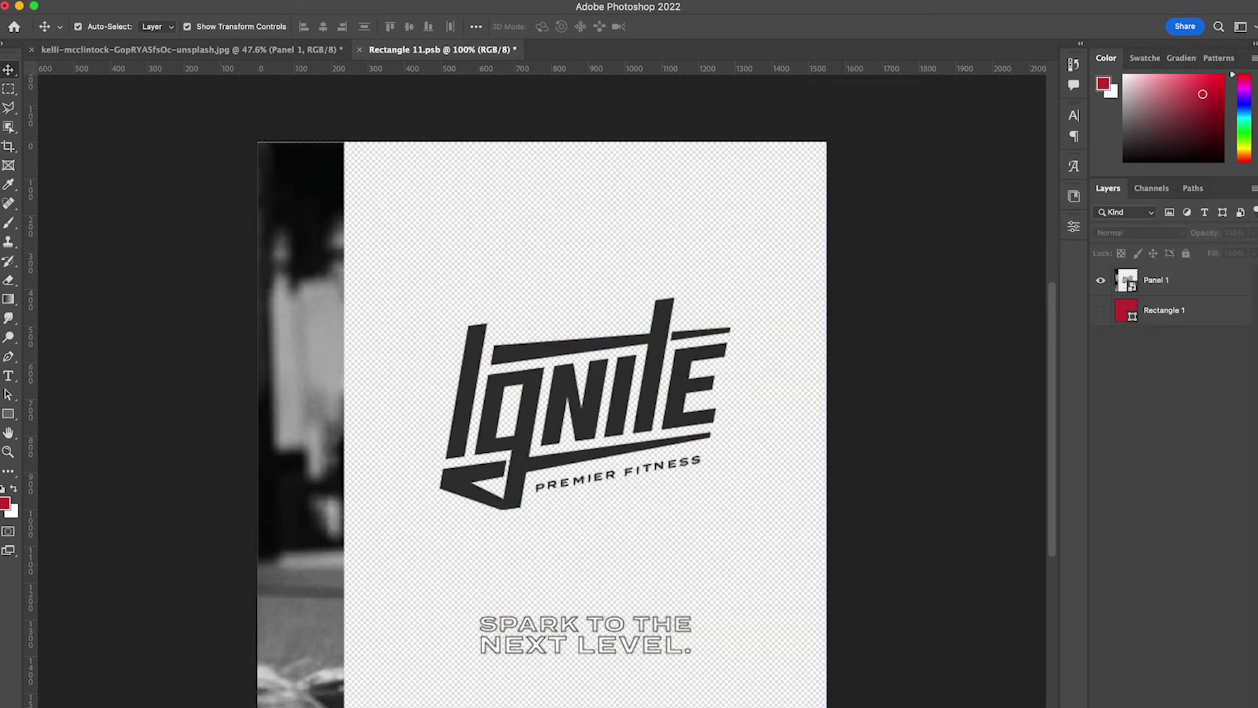
{"action": "left_click", "coordinate": [108, 3]}
{"action": "left_click", "coordinate": [108, 3]}
{"action": "left_click", "coordinate": [108, 3]}
{"action": "left_click", "coordinate": [135, 134]}
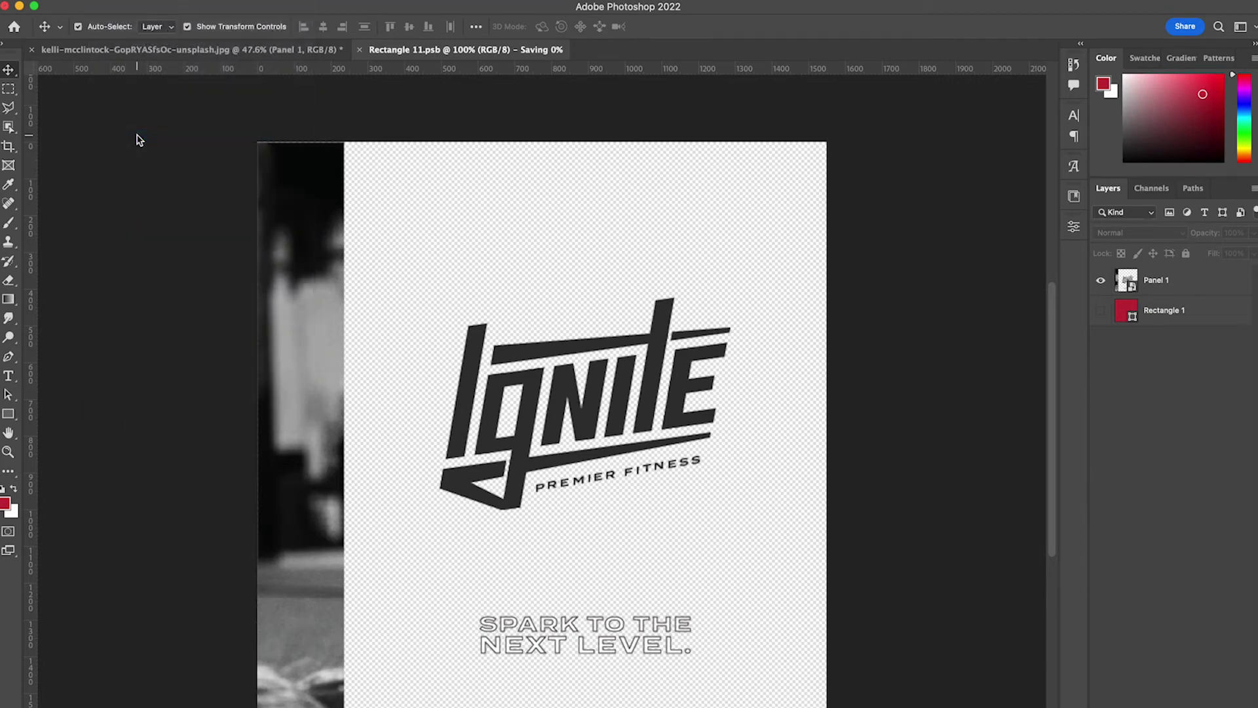
{"action": "left_click", "coordinate": [359, 51]}
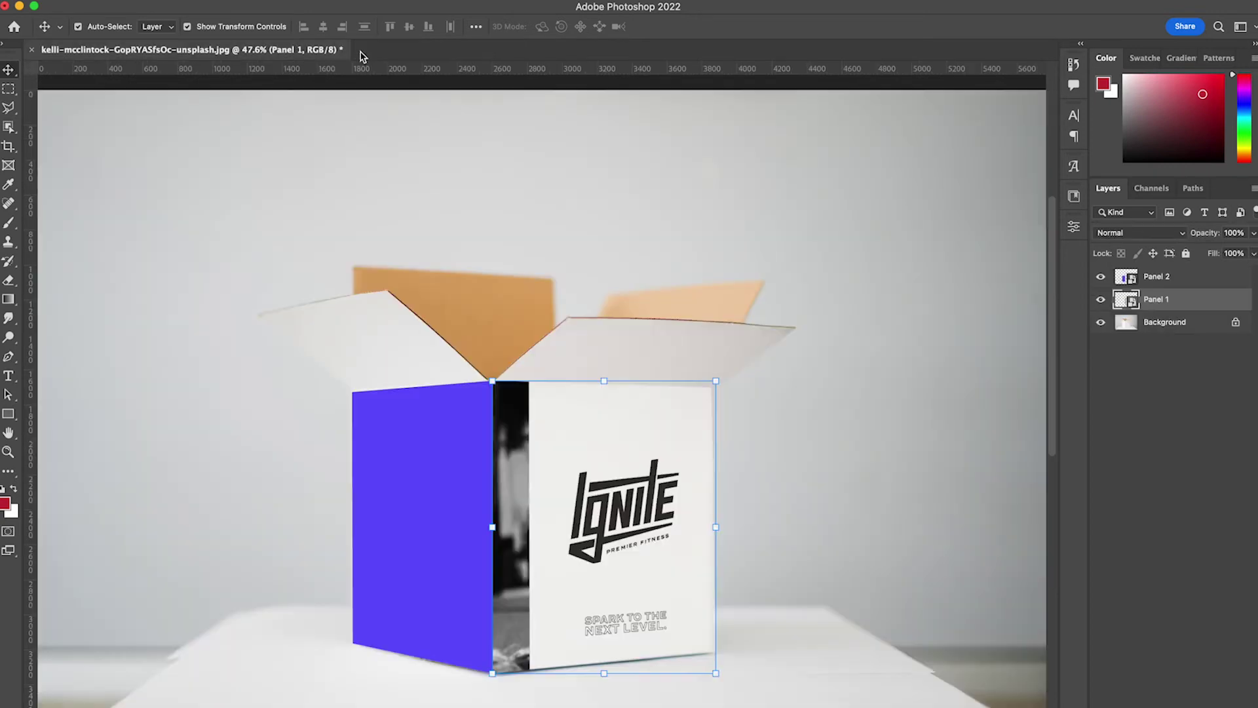
{"action": "left_click", "coordinate": [772, 467]}
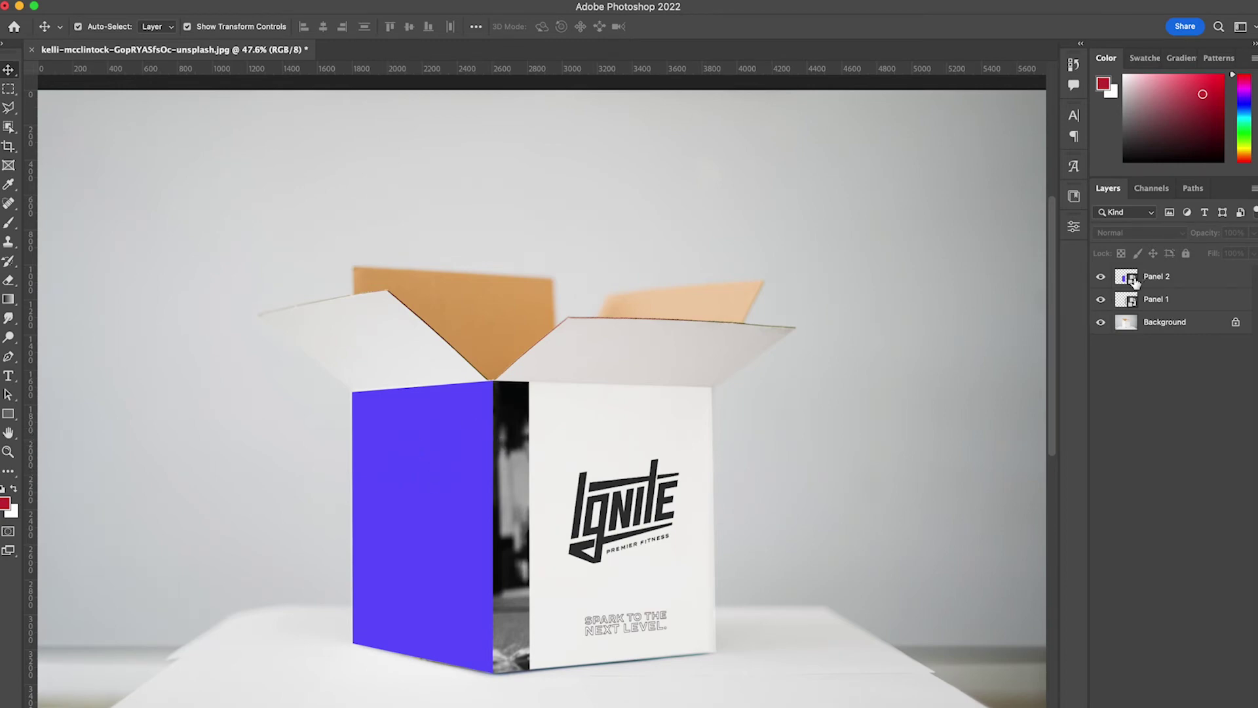
Inside the Panel 2 smart object, place the gym photo PNG and scale it to fill.
{"action": "double_click", "coordinate": [1135, 282]}
{"action": "key", "text": "super+Tab"}
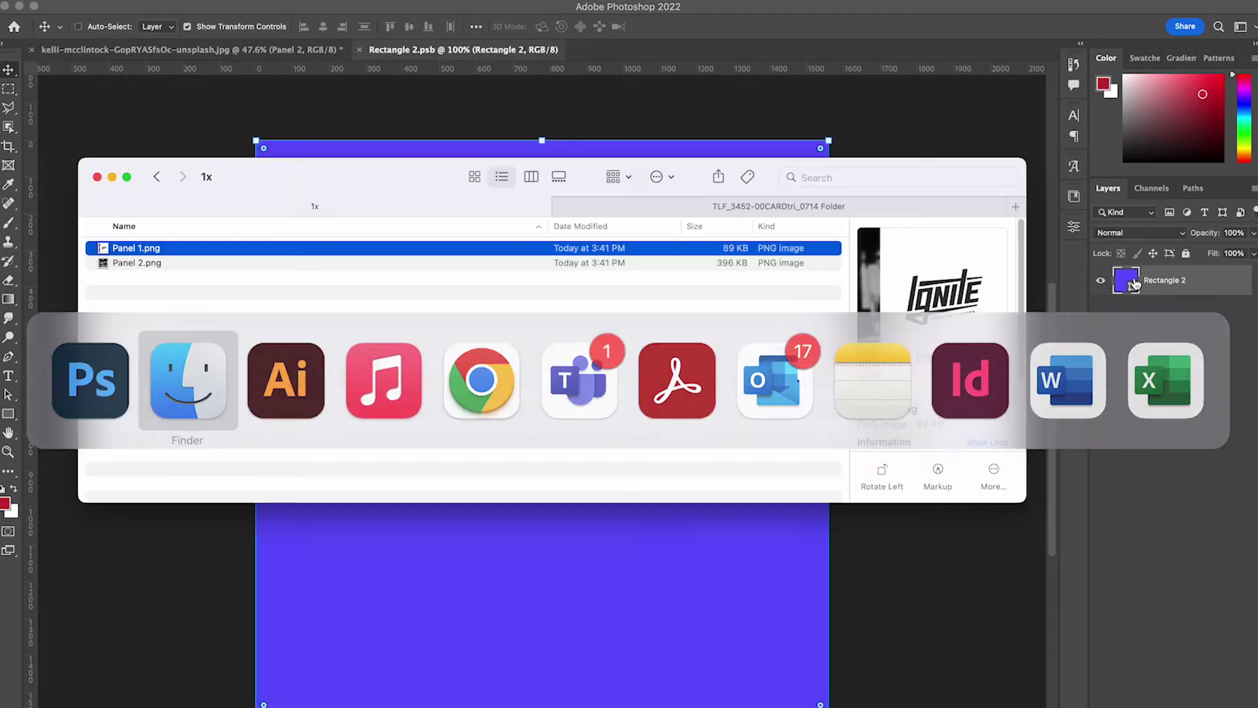
{"action": "left_click_drag", "start_coordinate": [113, 249], "coordinate": [421, 536]}
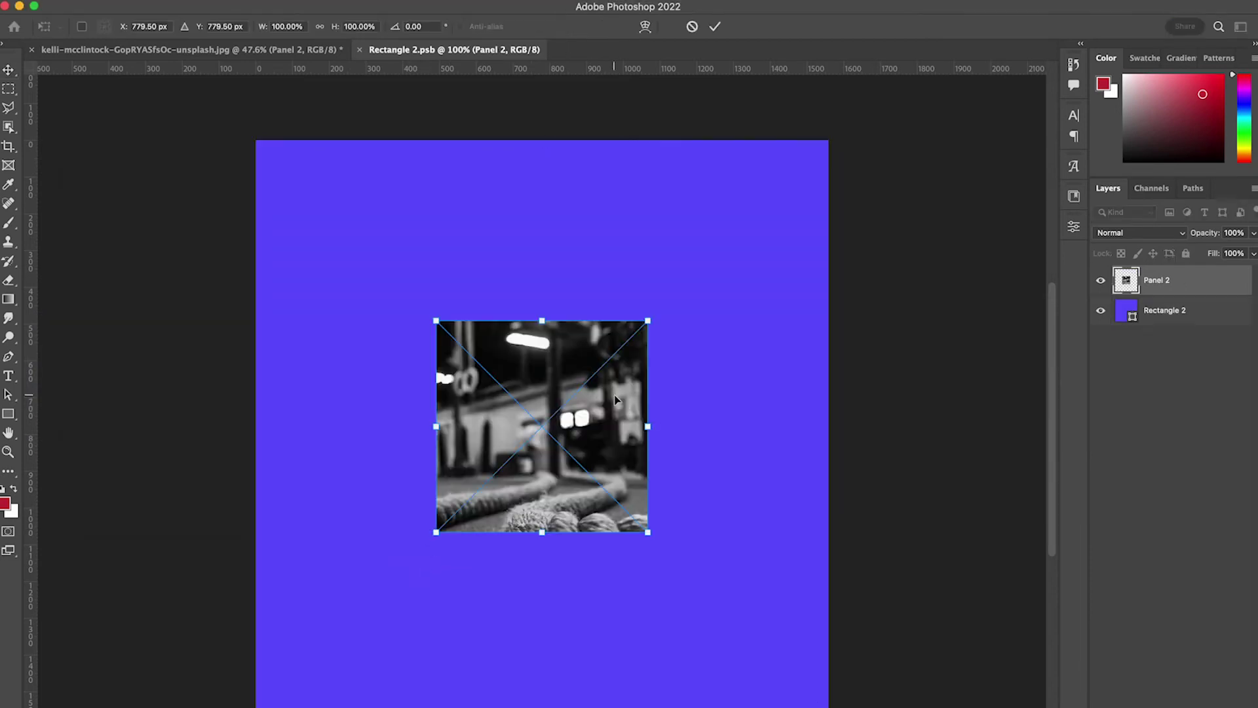
{"action": "left_click_drag", "start_coordinate": [651, 434], "coordinate": [831, 378]}
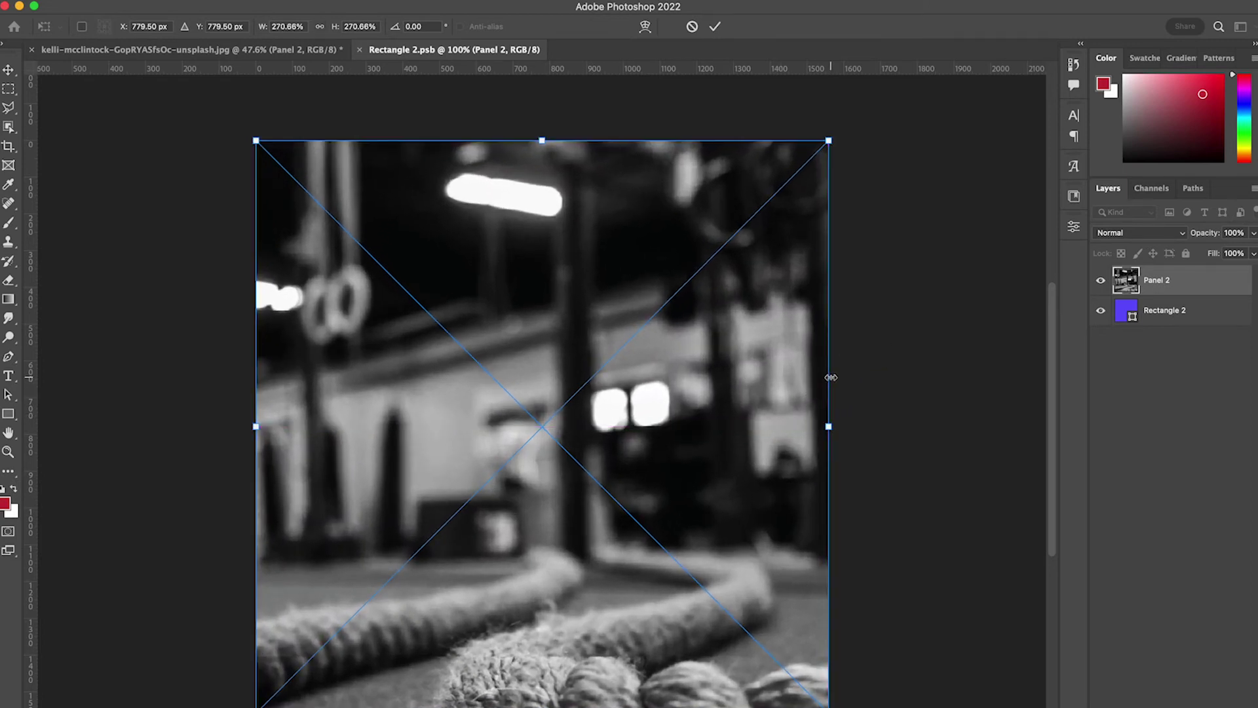
{"action": "key", "text": "Return"}
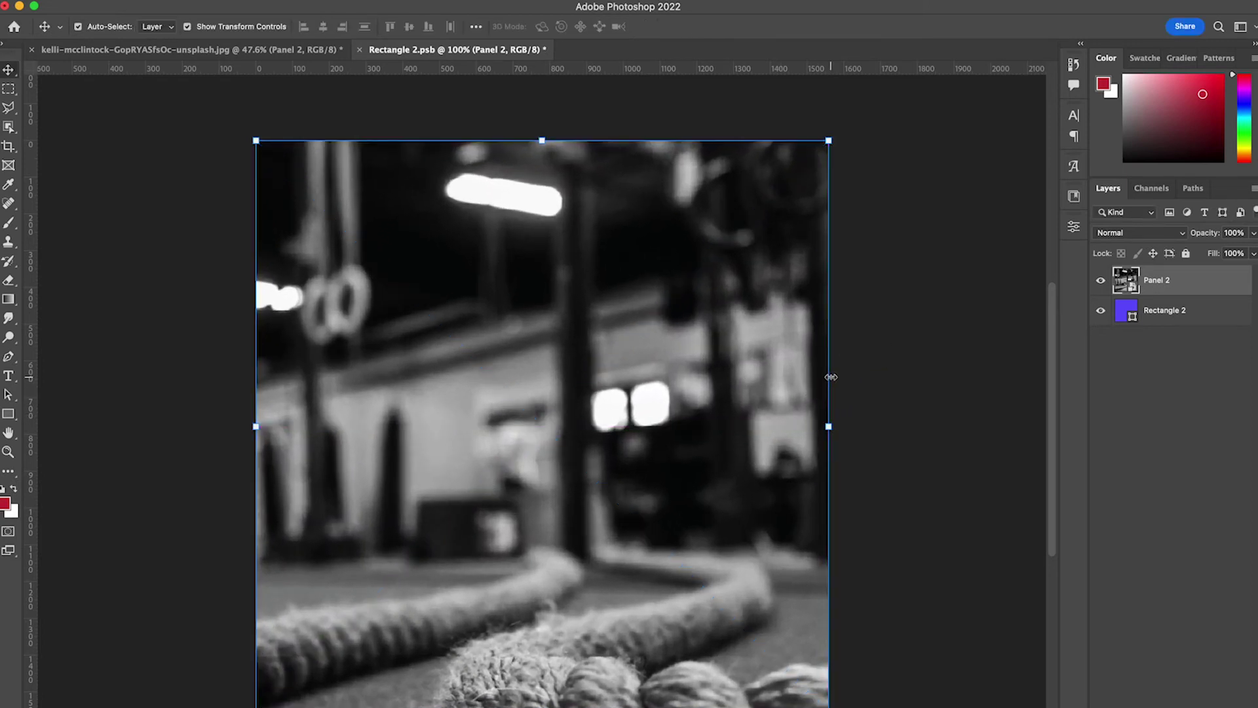
Hide Rectangle 2, save the smart object, and close it back to the mockup.
{"action": "left_click", "coordinate": [1101, 311]}
{"action": "left_click", "coordinate": [114, 0]}
{"action": "left_click", "coordinate": [114, 1]}
{"action": "left_click", "coordinate": [114, 1]}
{"action": "left_click", "coordinate": [141, 135]}
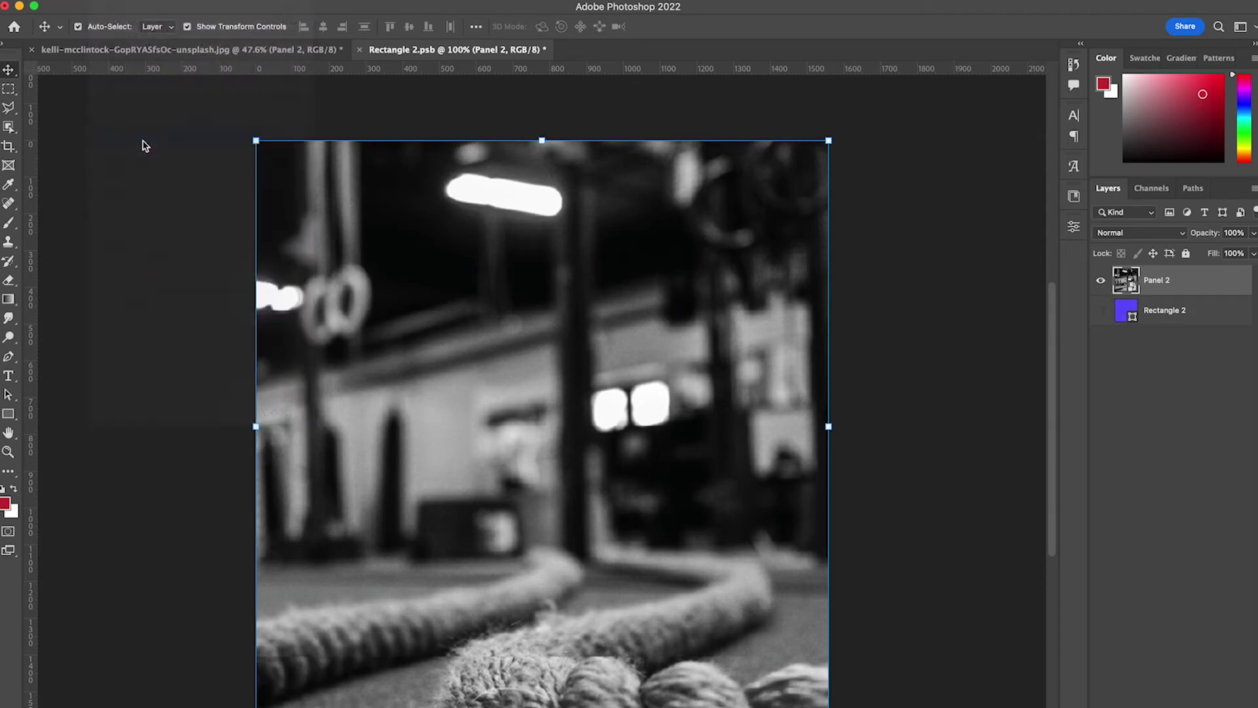
{"action": "left_click", "coordinate": [359, 50]}
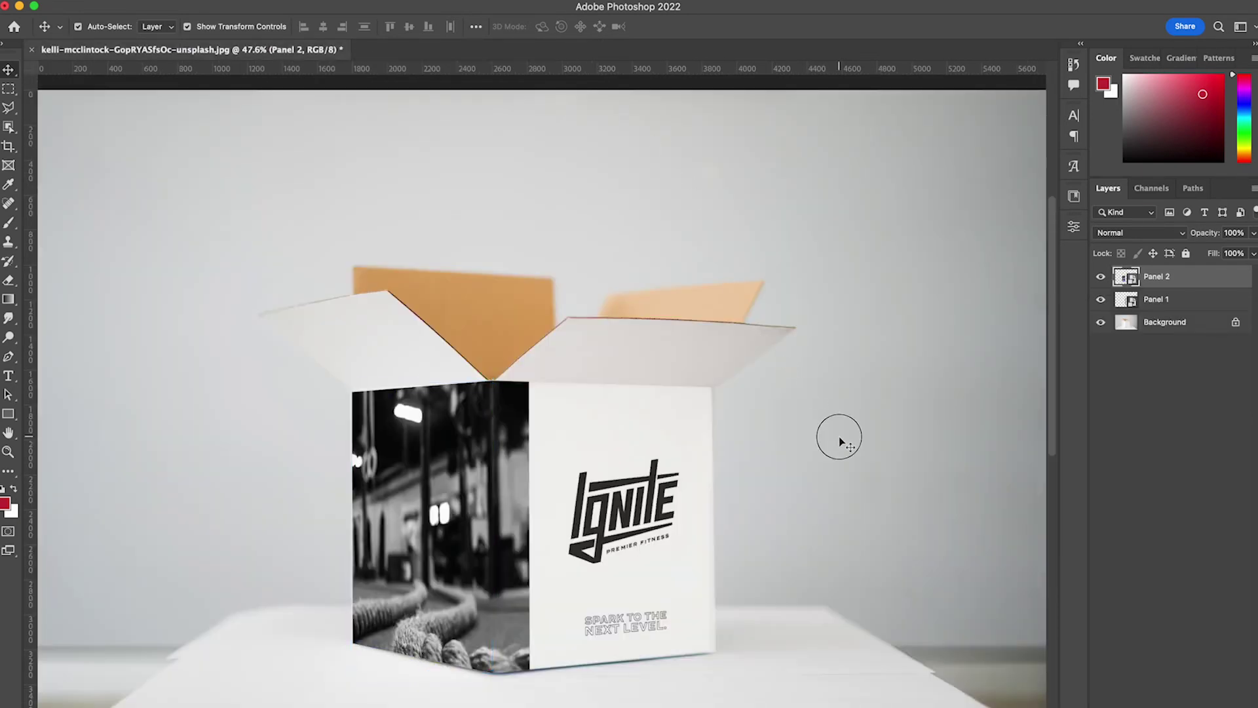
{"action": "left_click", "coordinate": [840, 440]}
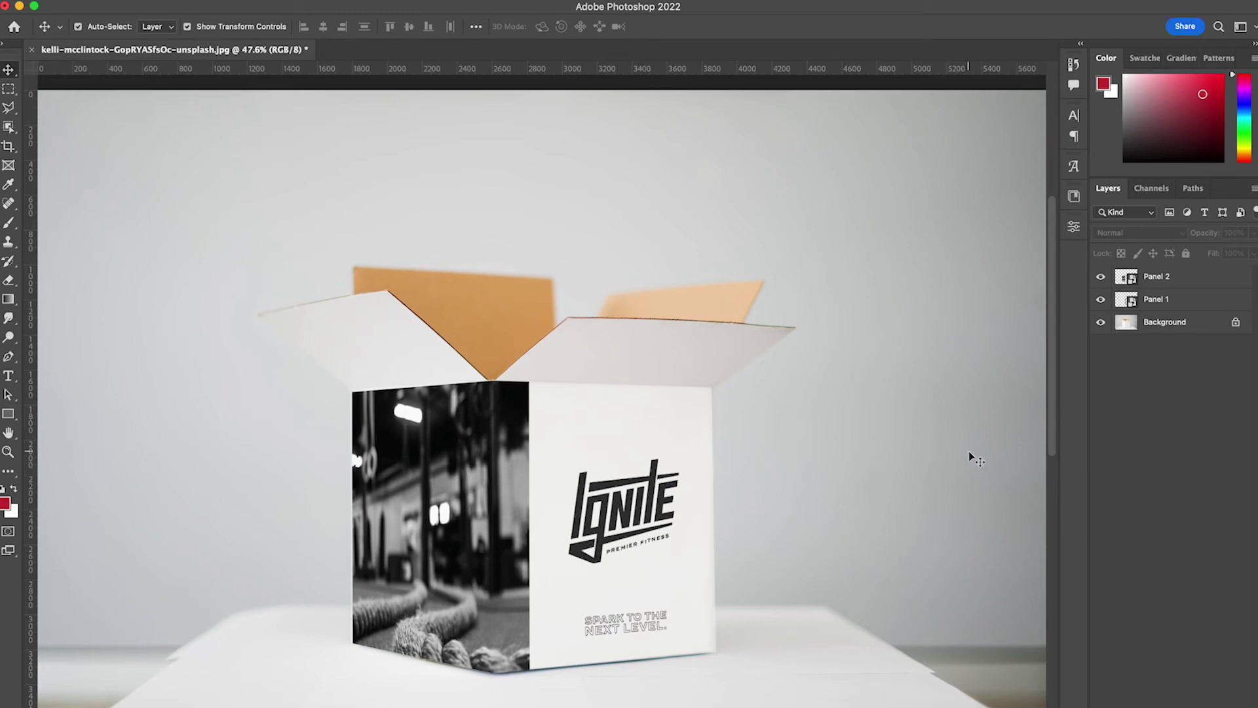
Set the blend mode of both Panel 1 and Panel 2 to Multiply.
{"action": "left_click", "coordinate": [1199, 299]}
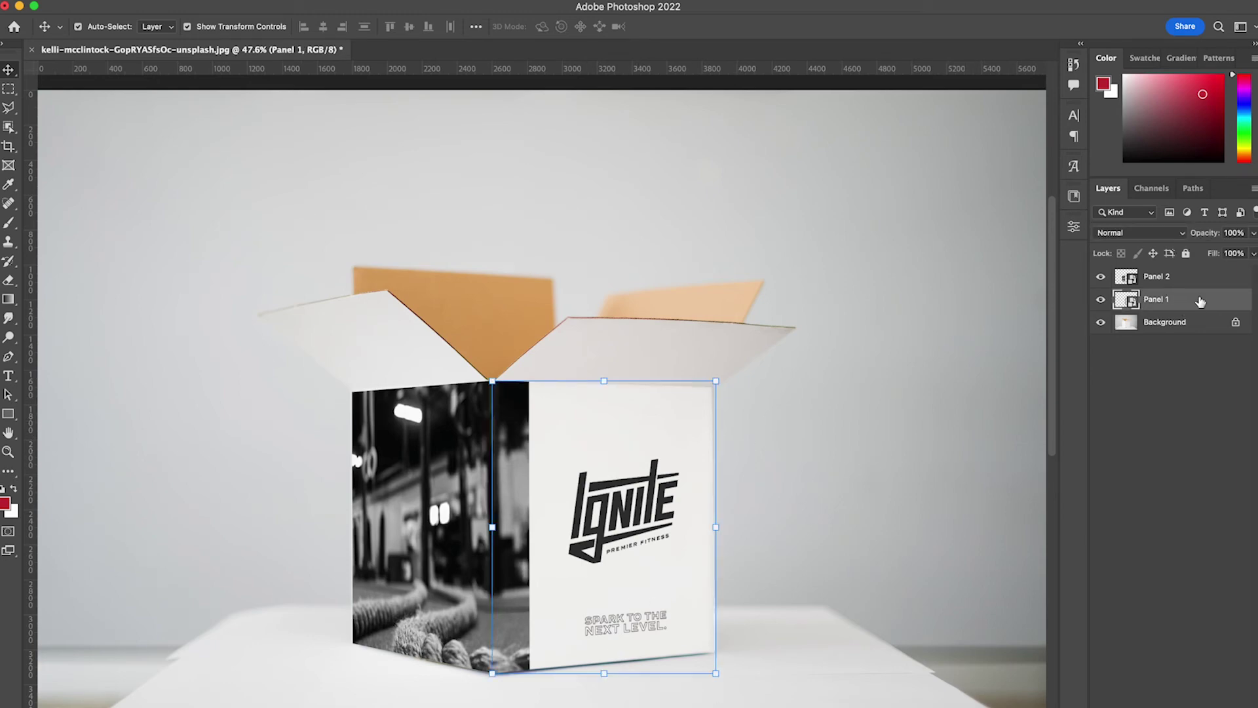
{"action": "left_click", "coordinate": [1190, 278], "text": "shift"}
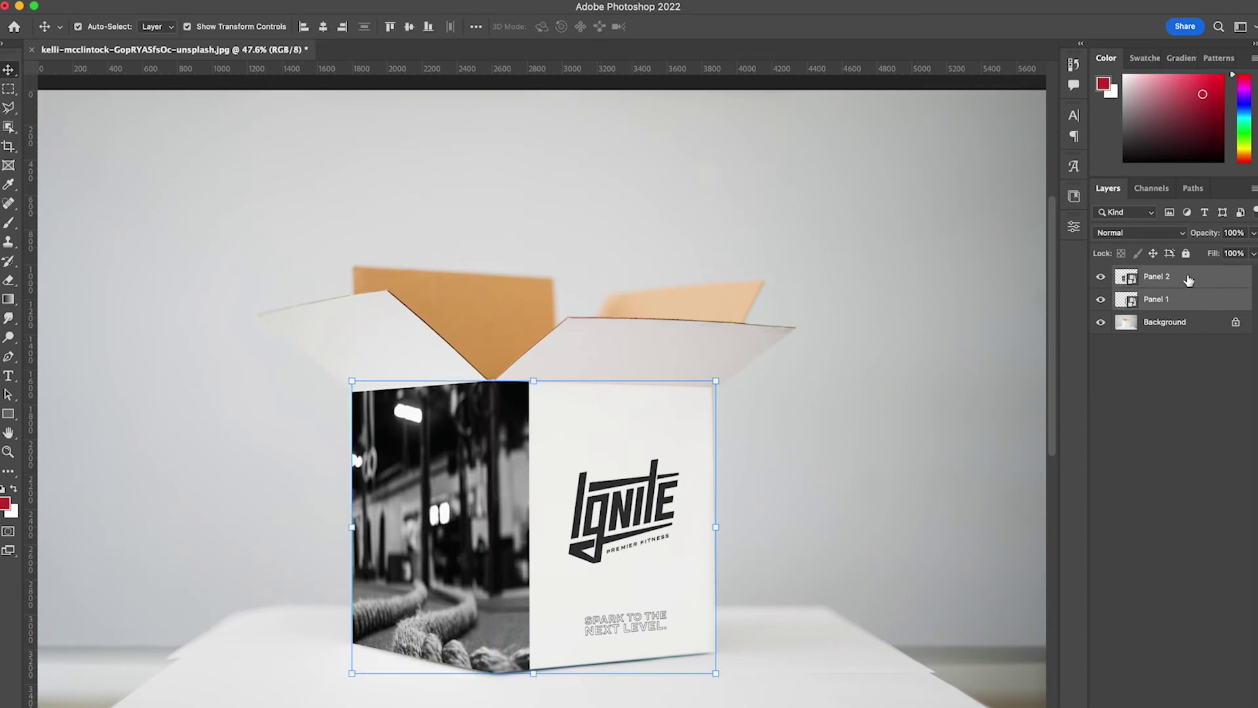
{"action": "left_click", "coordinate": [1173, 234]}
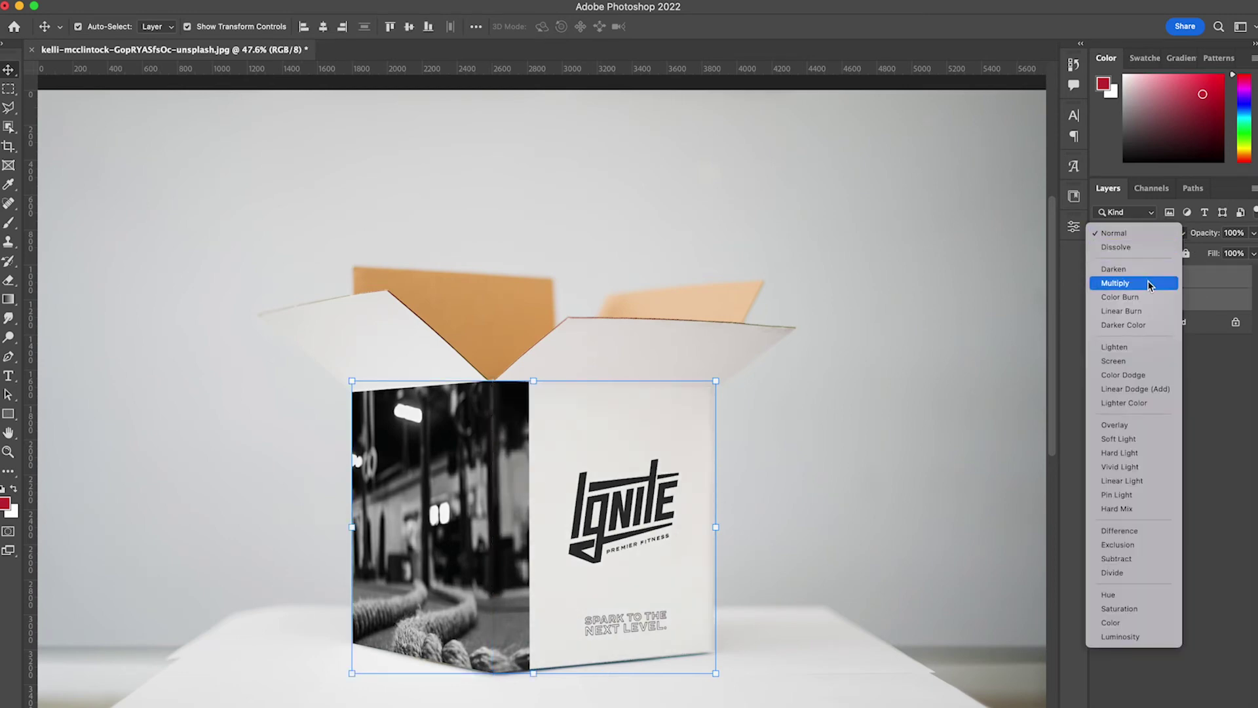
{"action": "left_click", "coordinate": [1149, 283]}
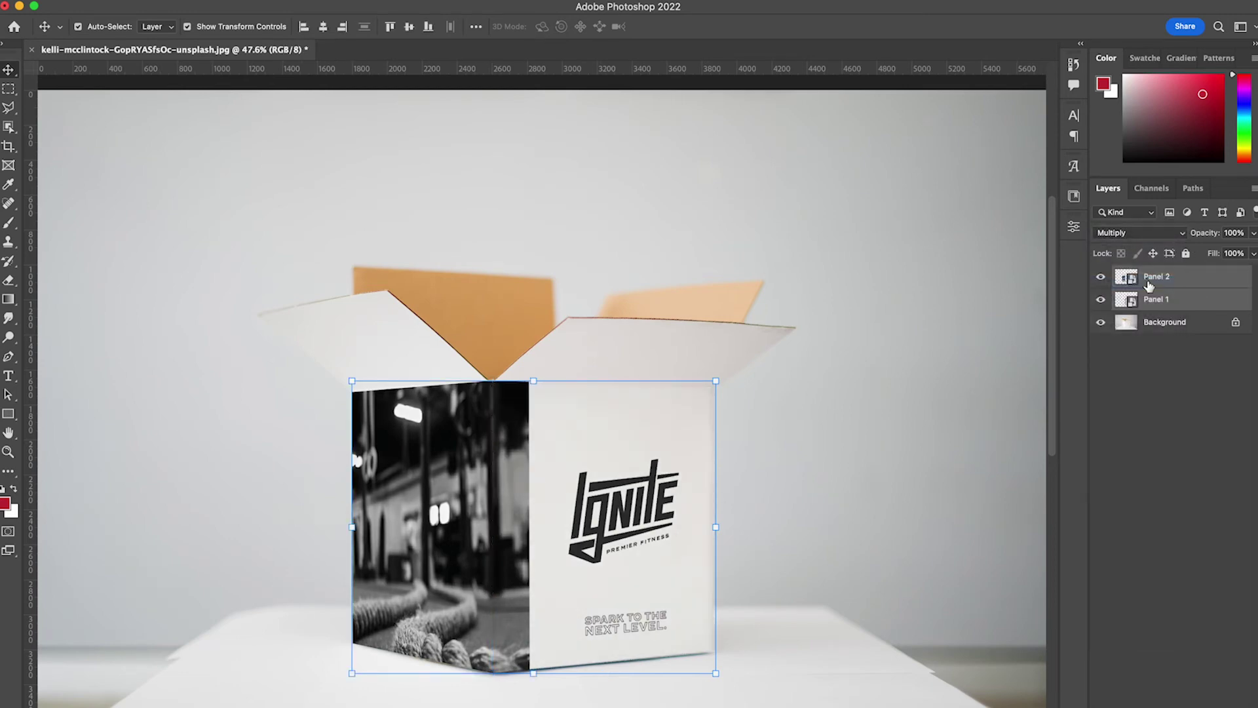
Lower the Panel 2 gym photo layer's opacity to 89%.
{"action": "left_click", "coordinate": [1153, 423]}
{"action": "left_click", "coordinate": [1214, 278]}
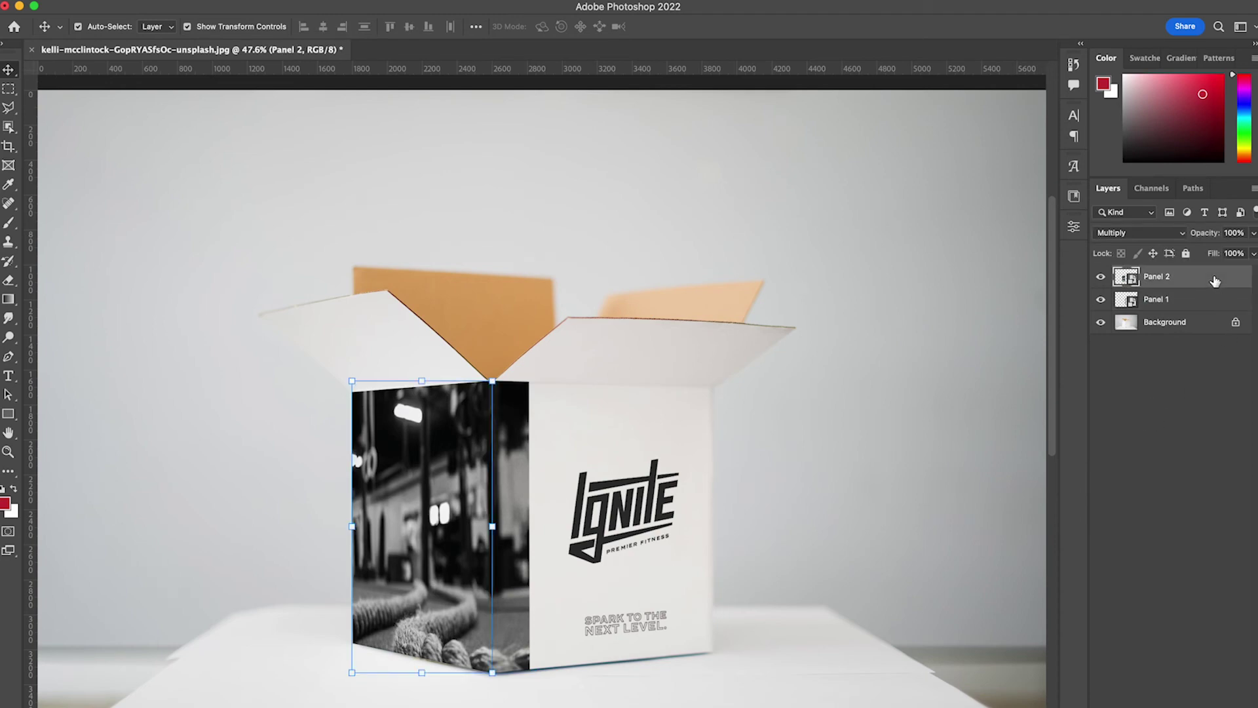
{"action": "left_click", "coordinate": [1254, 236]}
{"action": "left_click_drag", "start_coordinate": [1248, 251], "coordinate": [1243, 254]}
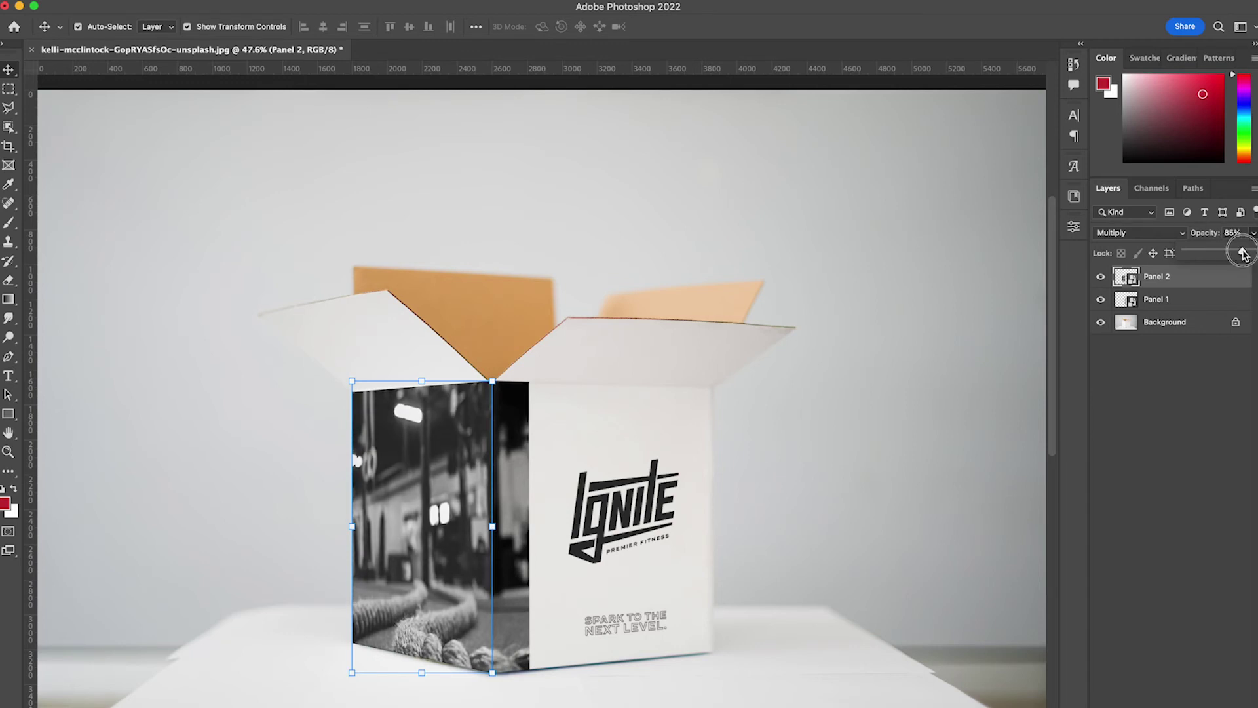
{"action": "left_click", "coordinate": [956, 452]}
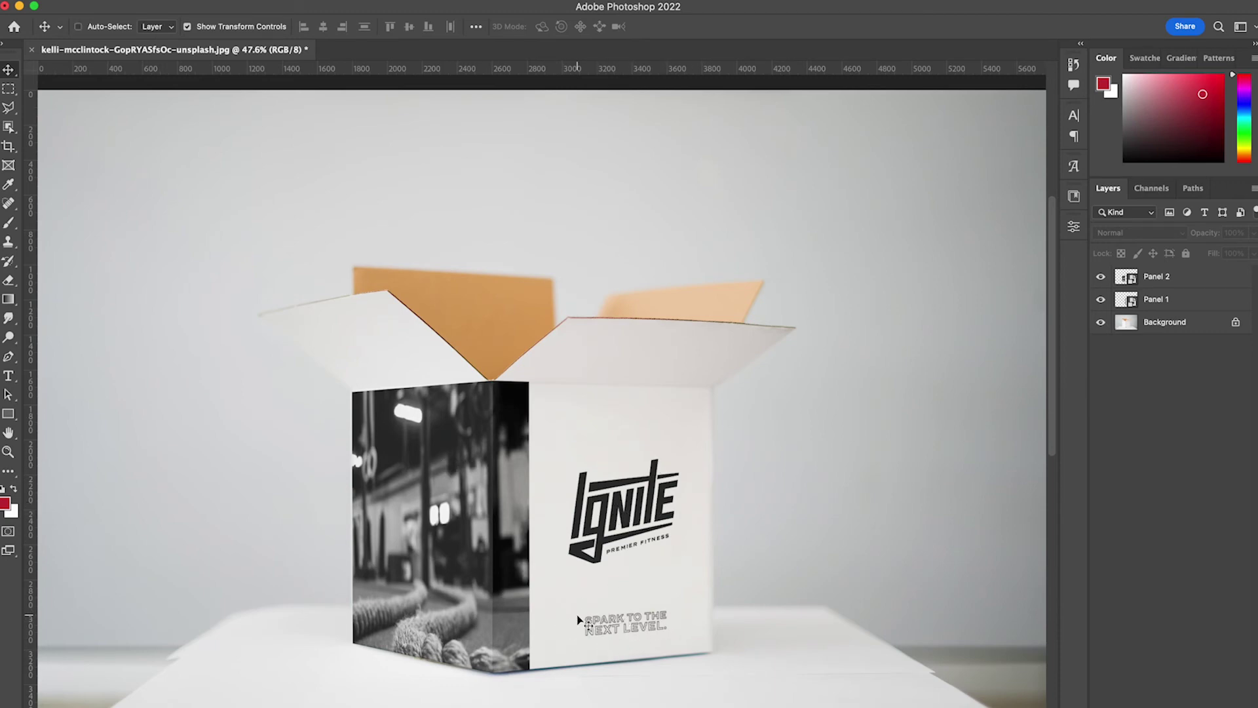
Switch to the Illustrator box design and zoom to the tagline at actual size.
{"action": "key", "text": "super+Tab"}
{"action": "key", "text": "super+Tab"}
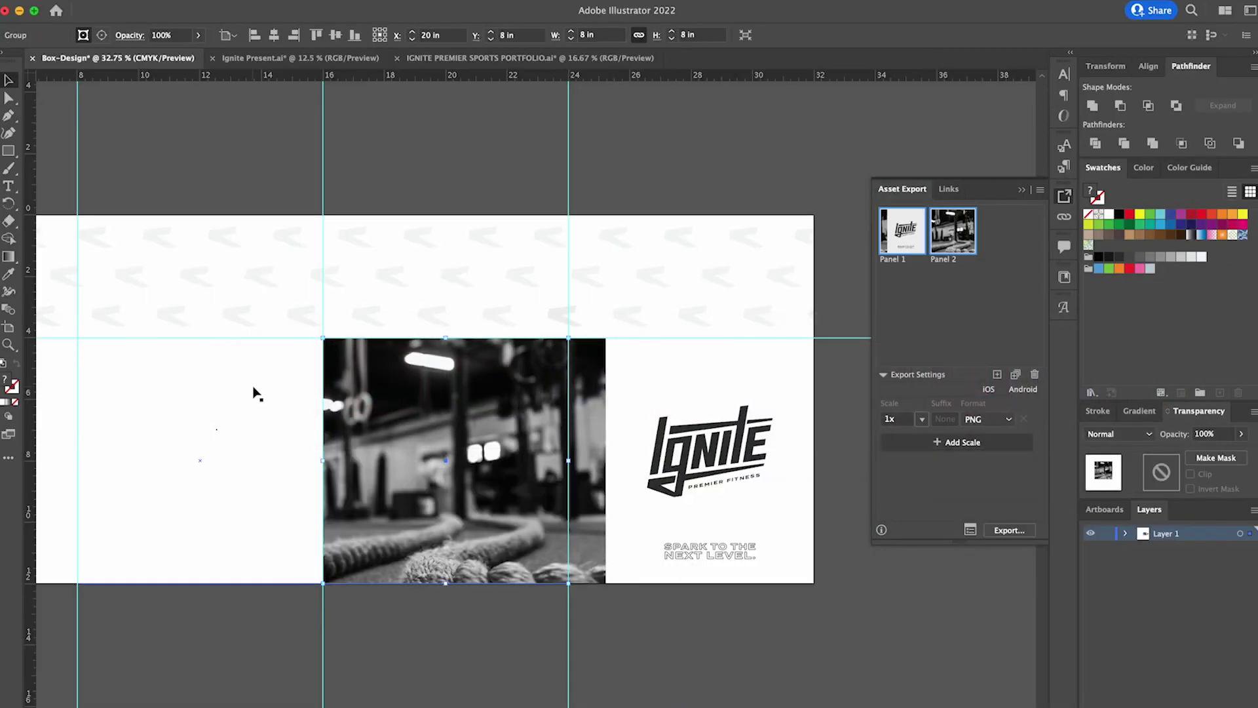
{"action": "key", "text": "super+1"}
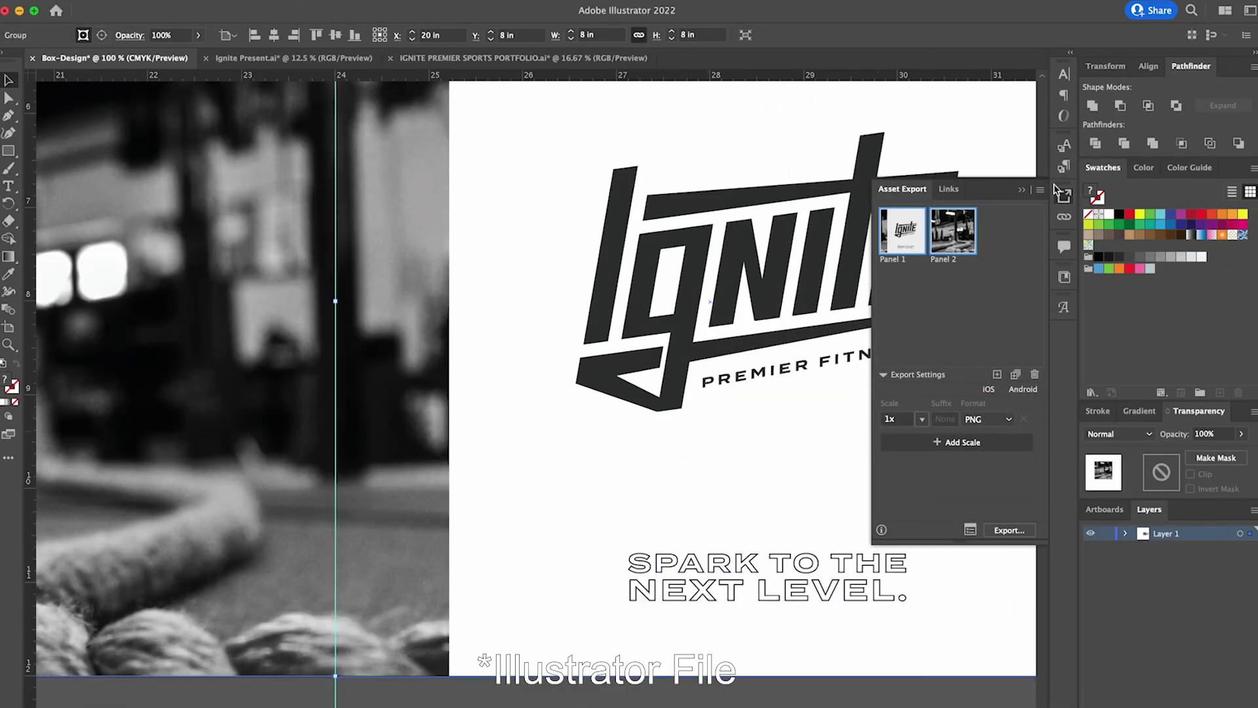
{"action": "left_click", "coordinate": [1026, 190]}
{"action": "scroll", "coordinate": [854, 514], "scroll_direction": "right", "scroll_amount": 5}
{"action": "scroll", "coordinate": [854, 514], "scroll_direction": "down", "scroll_amount": 2}
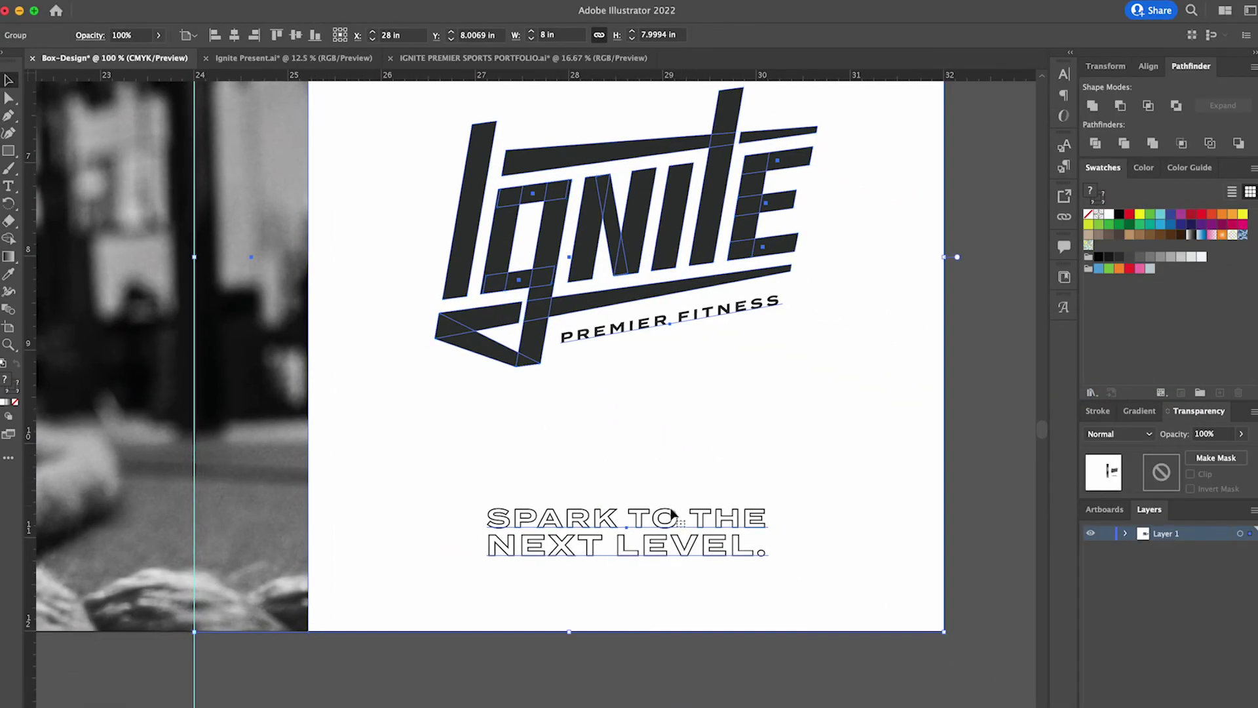
Retype the tagline as 'BELIEVE IN' / 'WHAT YOU CAN IGNITE.' on two lines.
{"action": "double_click", "coordinate": [672, 518]}
{"action": "left_click", "coordinate": [672, 518]}
{"action": "double_click", "coordinate": [670, 515]}
{"action": "triple_click", "coordinate": [670, 509]}
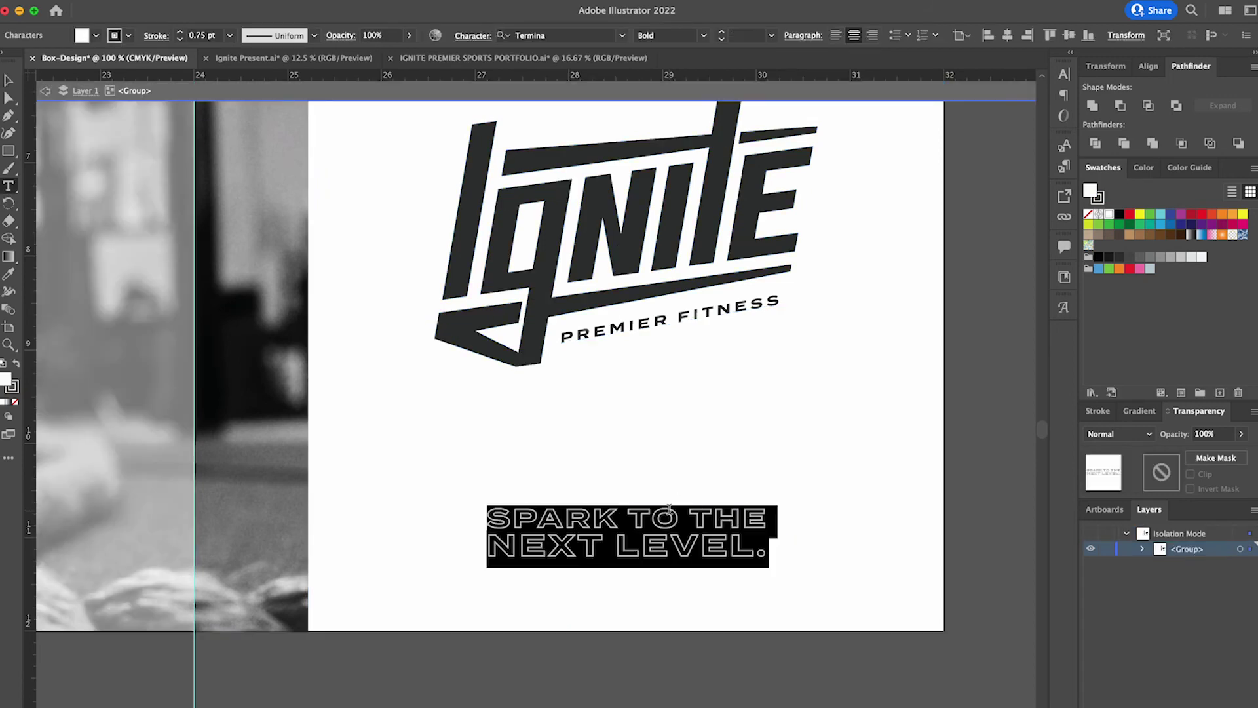
{"action": "type", "text": "Be"}
{"action": "key", "text": "BackSpace"}
{"action": "type", "text": "ELIEVE IN"}
{"action": "key", "text": "Return"}
{"action": "type", "text": "WHAT YOU CAN IGNITE."}
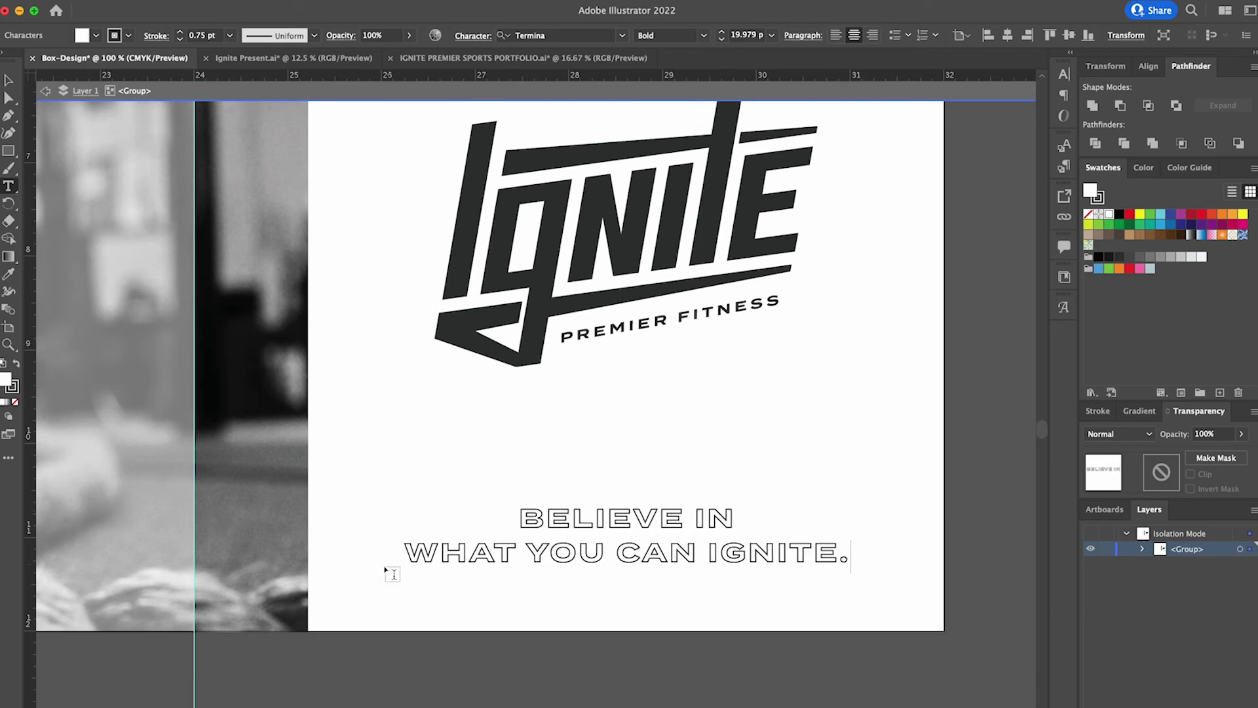
Re-break the tagline so it reads 'BELIEVE IN WHAT' / 'YOU CAN IGNITE.'.
{"action": "left_click", "coordinate": [409, 550]}
{"action": "key", "text": "BackSpace"}
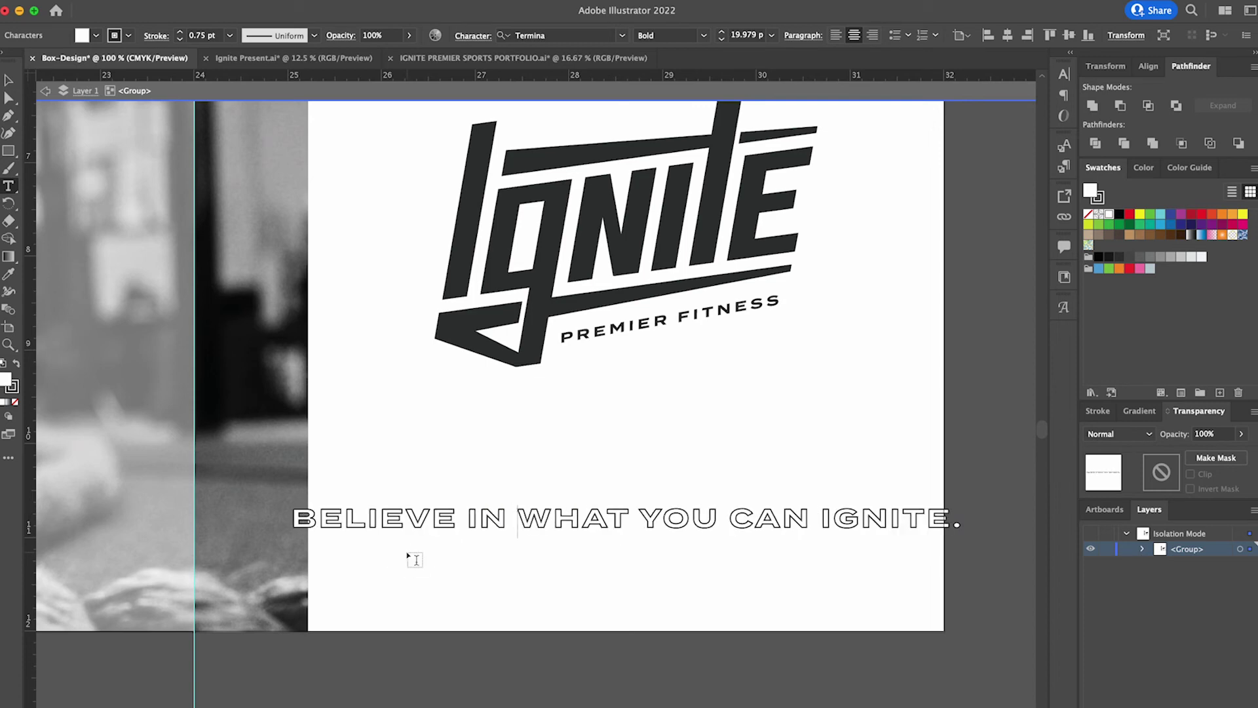
{"action": "left_click", "coordinate": [646, 518]}
{"action": "key", "text": "BackSpace"}
{"action": "key", "text": "Return"}
Increase the tagline's font size slightly, then select the panel's background rectangle.
{"action": "double_click", "coordinate": [693, 554]}
{"action": "triple_click", "coordinate": [693, 554]}
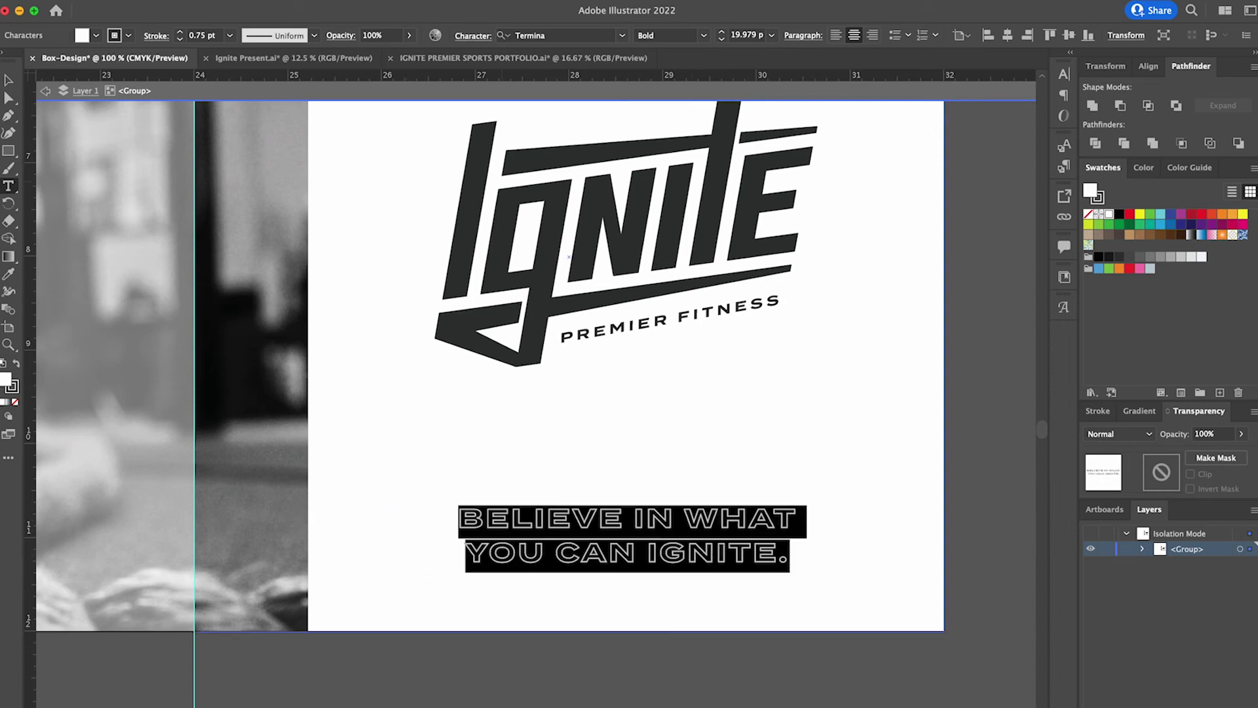
{"action": "double_click", "coordinate": [608, 554]}
{"action": "left_click", "coordinate": [745, 551]}
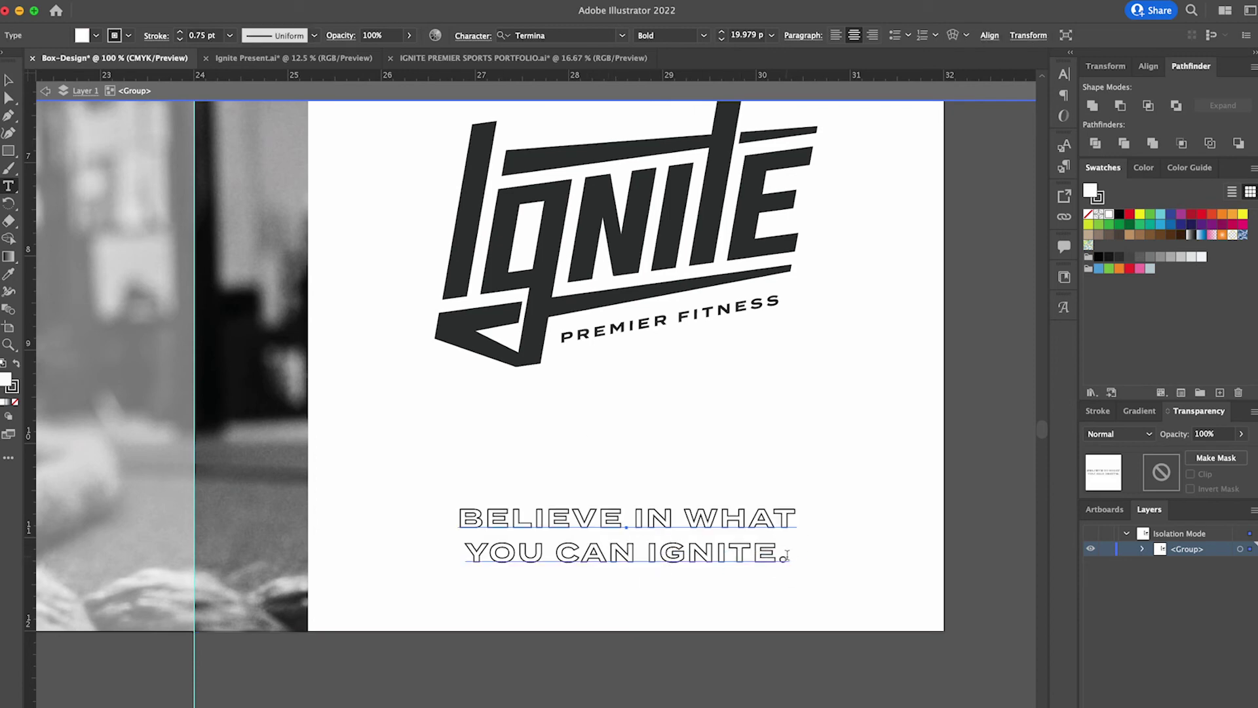
{"action": "left_click_drag", "start_coordinate": [789, 553], "coordinate": [446, 551]}
{"action": "left_click", "coordinate": [722, 34]}
{"action": "key", "text": "Escape"}
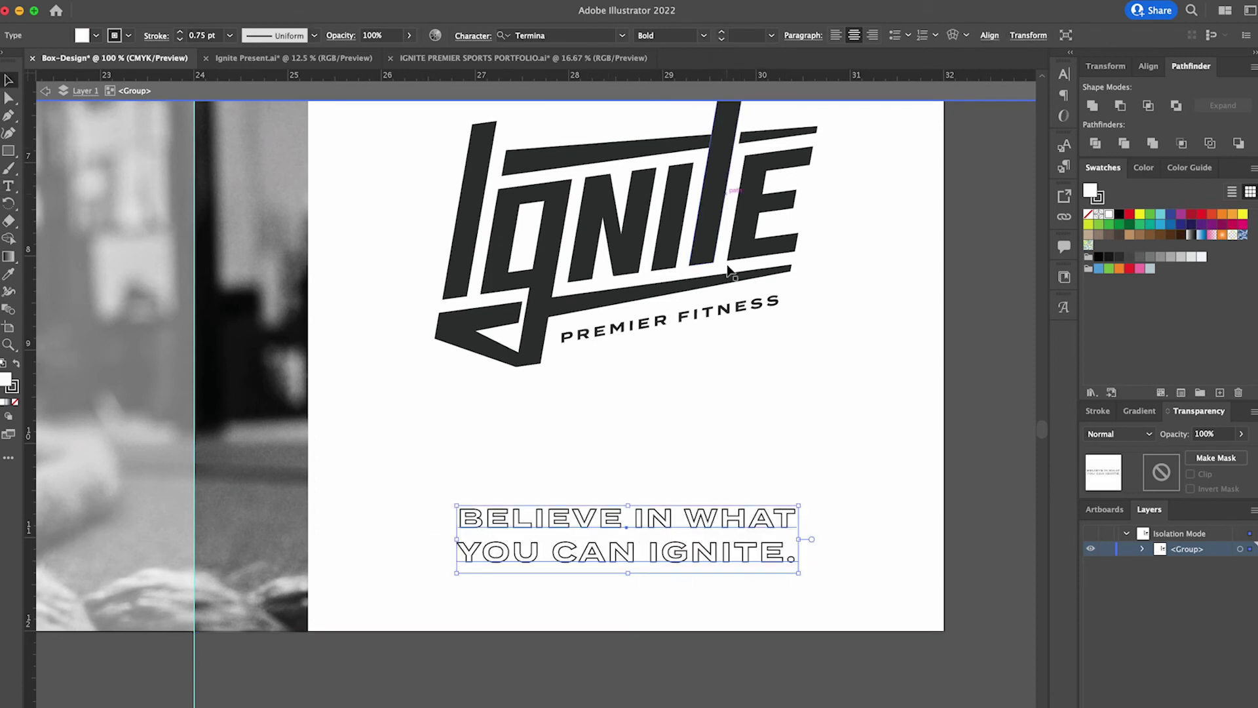
{"action": "key", "text": "super+minus"}
{"action": "left_click", "coordinate": [736, 520]}
{"action": "left_click", "coordinate": [1061, 200]}
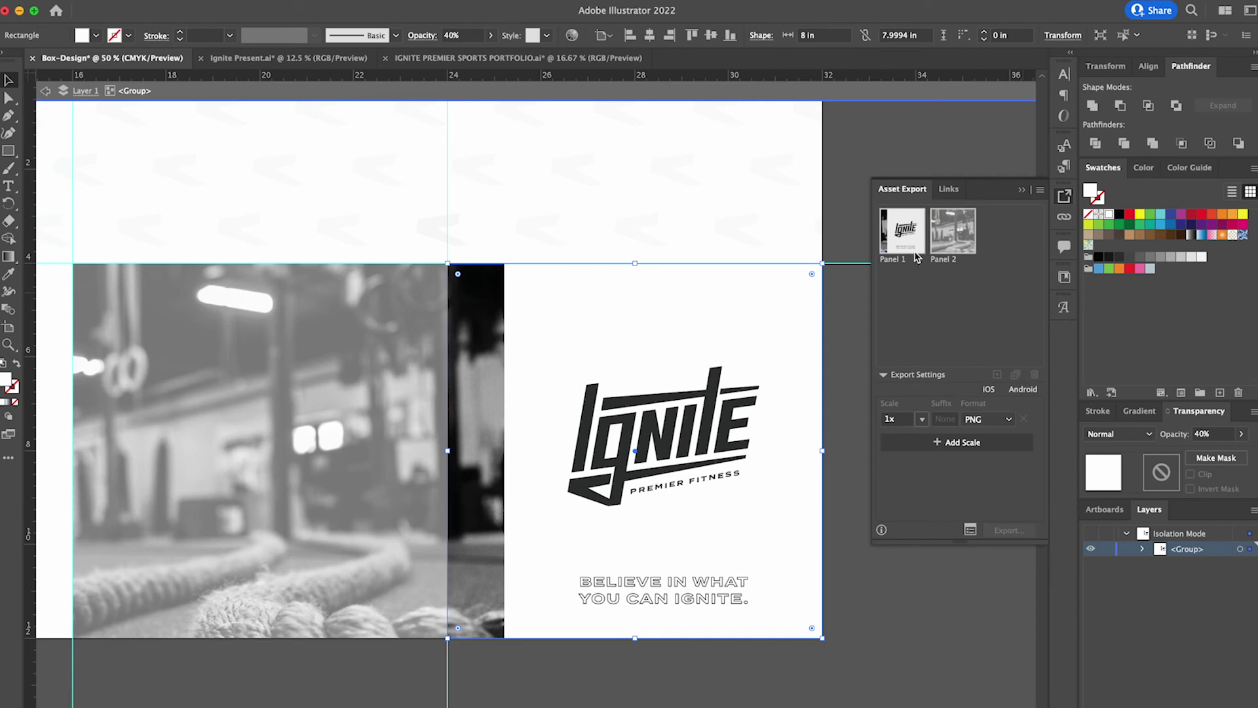
Re-export Panel 1 as PNG to the Assets folder, replacing Panel 1.png, and return to Photoshop.
{"action": "left_click", "coordinate": [915, 256]}
{"action": "left_click", "coordinate": [1024, 529]}
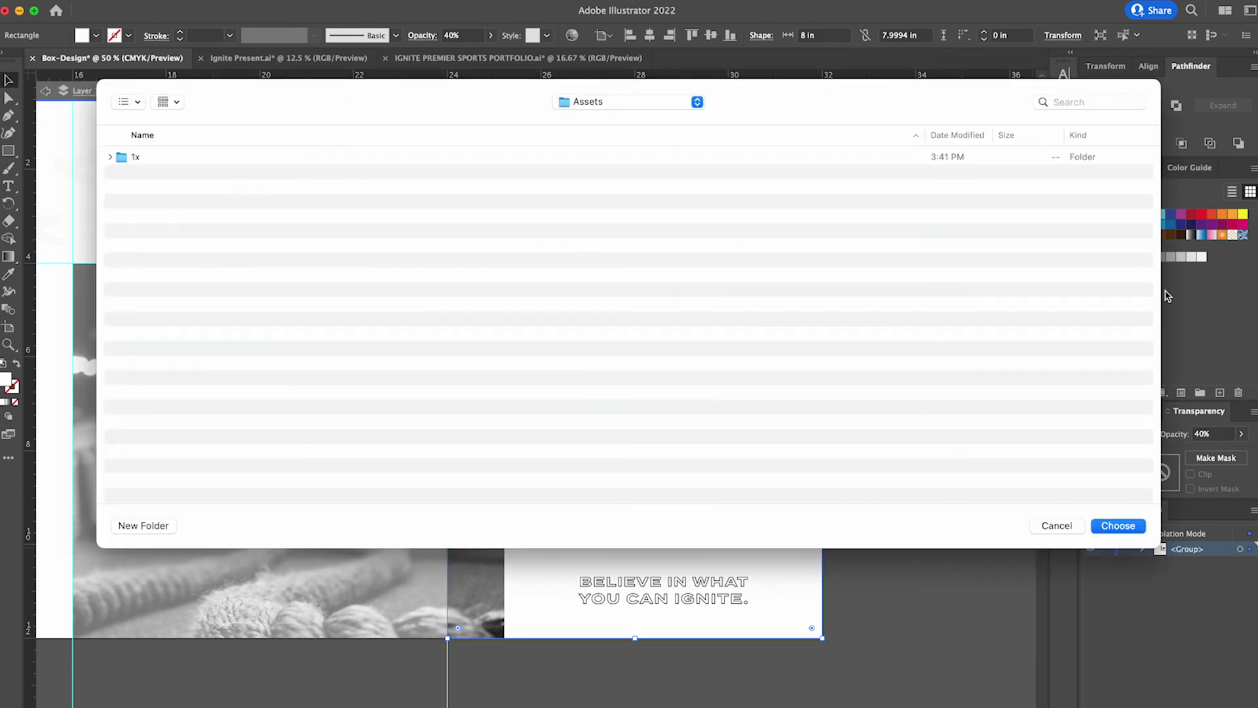
{"action": "left_click", "coordinate": [1139, 529]}
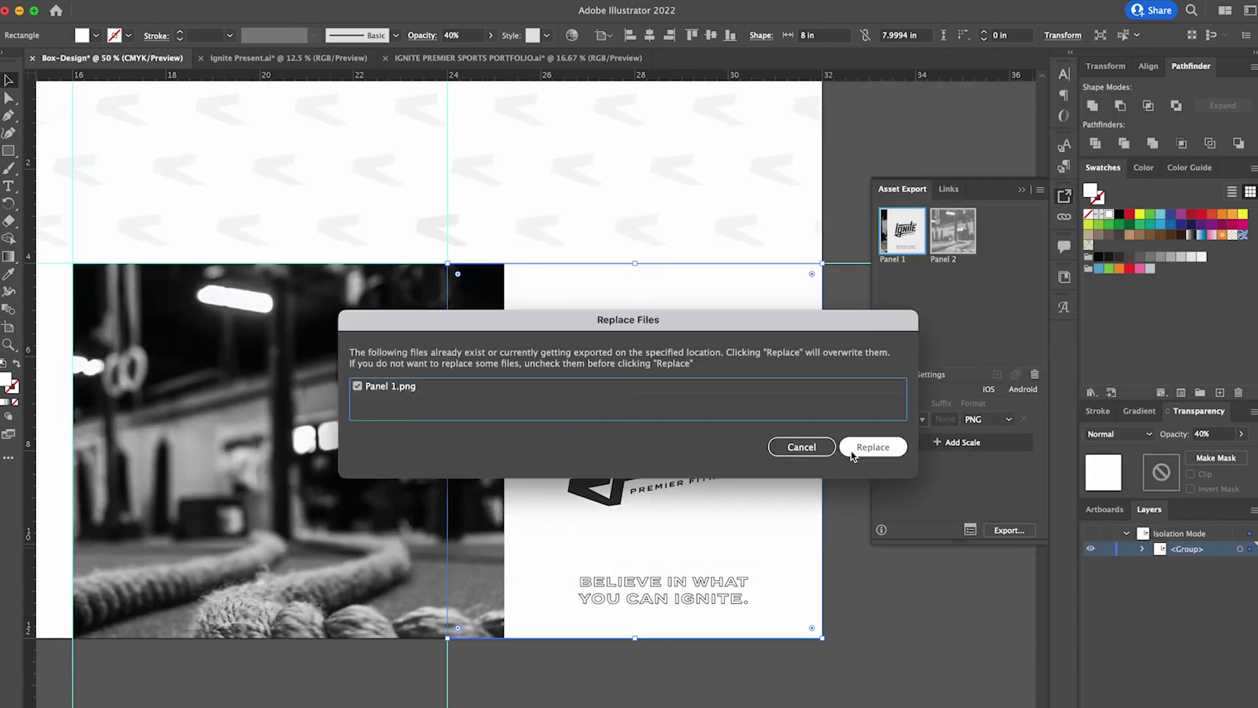
{"action": "left_click", "coordinate": [875, 447]}
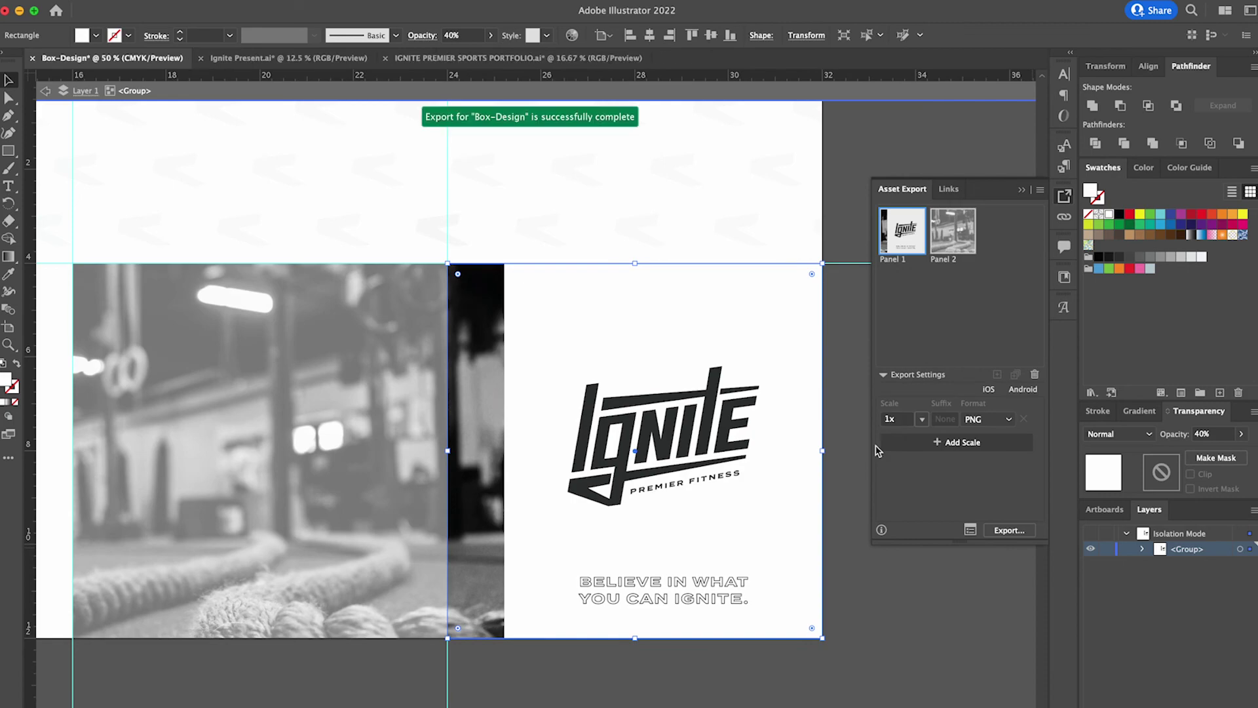
{"action": "key", "text": "super+Tab"}
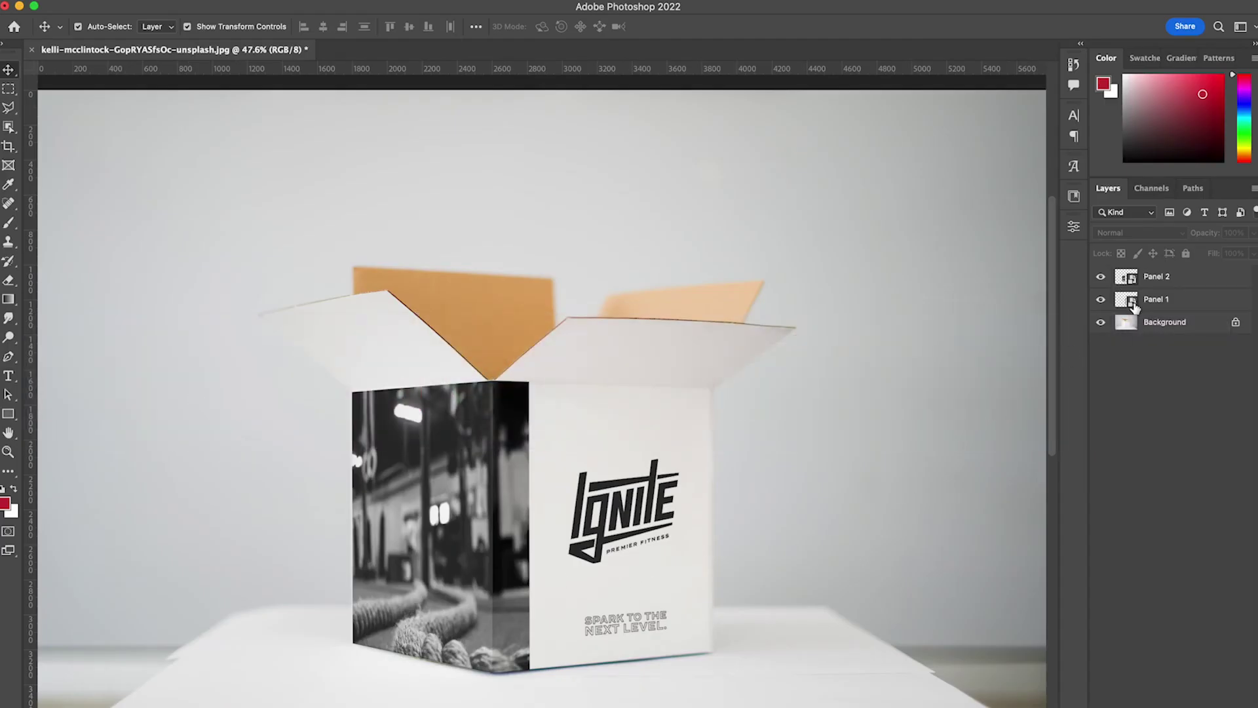
In the Panel 1 smart object, place the updated export scaled to fill and hide the old layer.
{"action": "double_click", "coordinate": [1129, 300]}
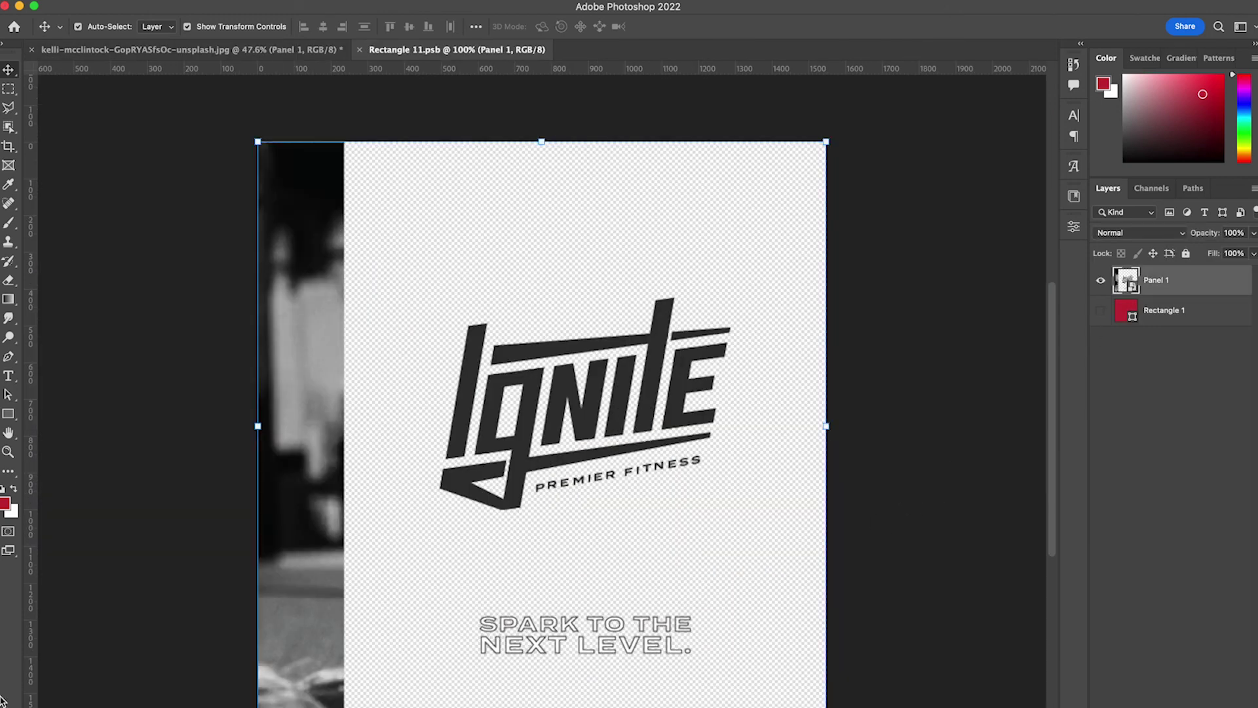
{"action": "key", "text": "ctrl+v"}
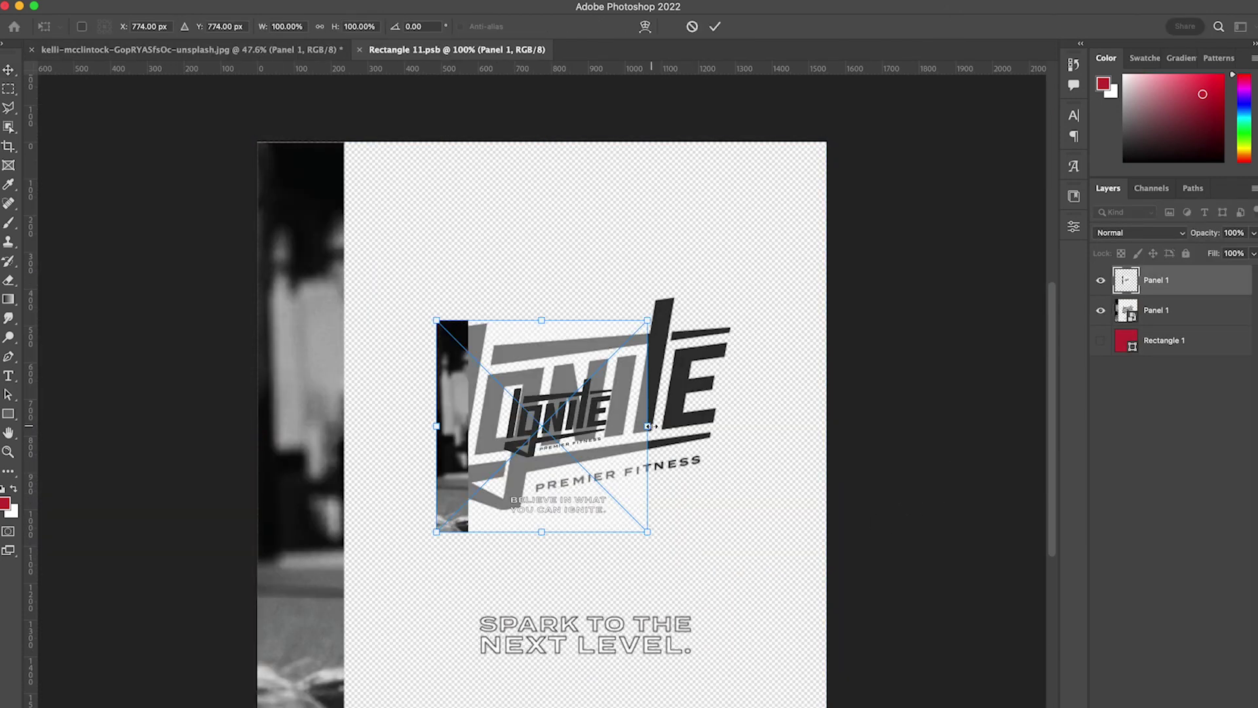
{"action": "left_click_drag", "start_coordinate": [647, 425], "coordinate": [830, 387]}
{"action": "key", "text": "Return"}
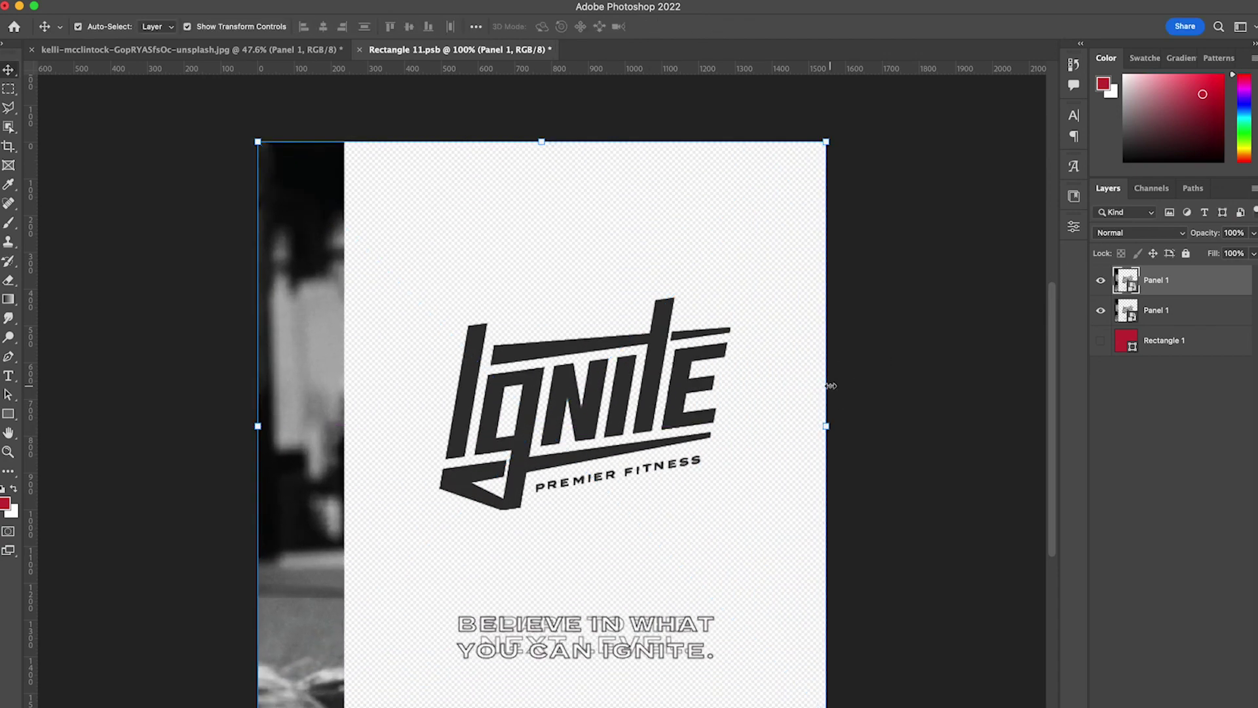
{"action": "left_click", "coordinate": [1100, 311]}
Save the smart object contents and close the .psb to return to the mockup.
{"action": "key", "text": "super+s"}
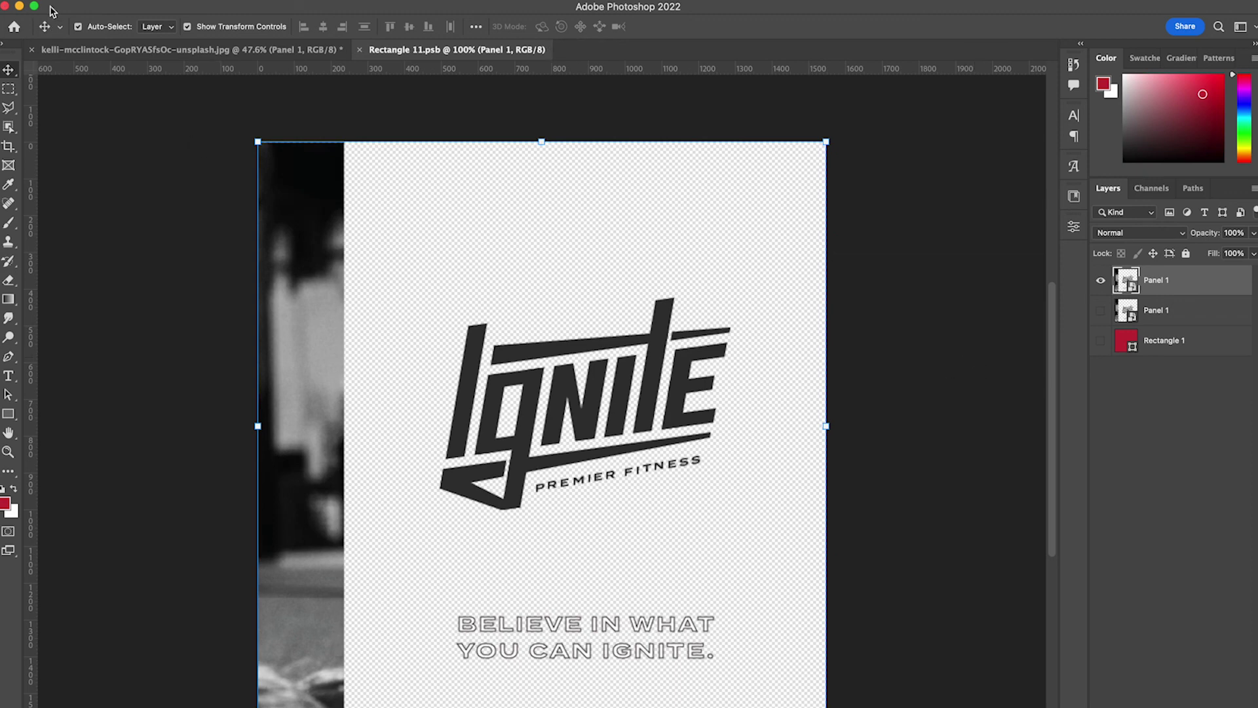
{"action": "left_click", "coordinate": [104, 7]}
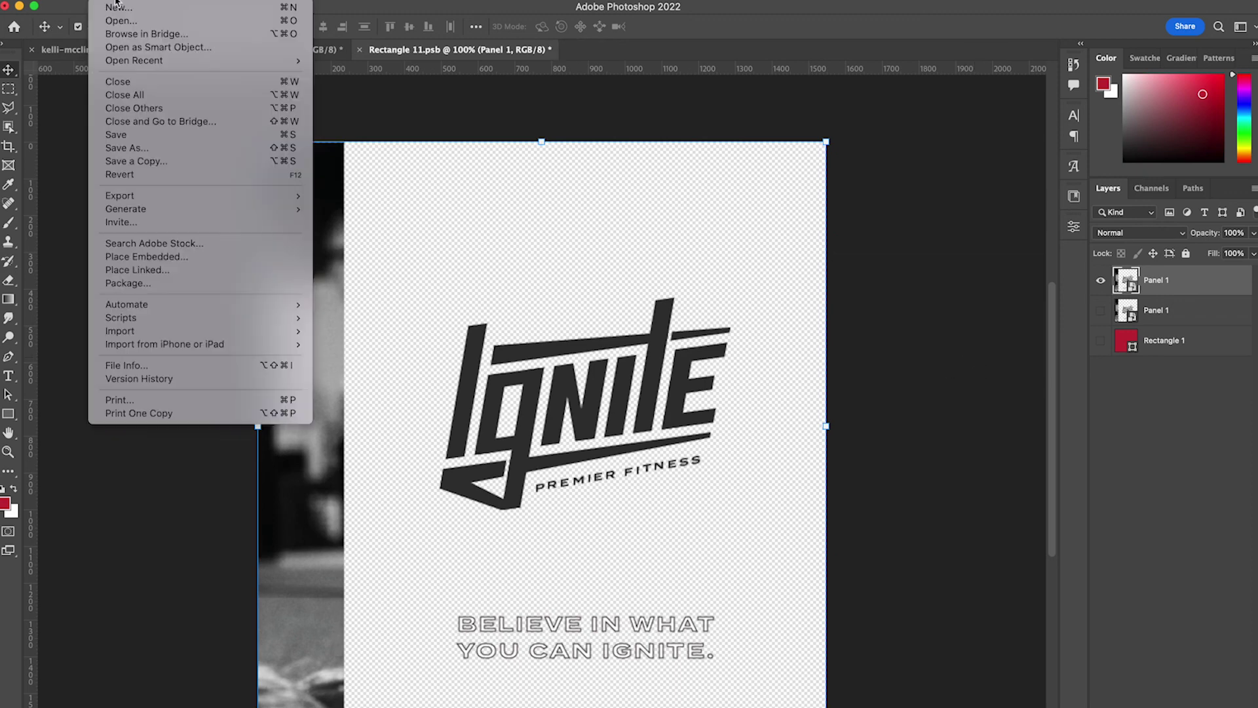
{"action": "left_click", "coordinate": [141, 134]}
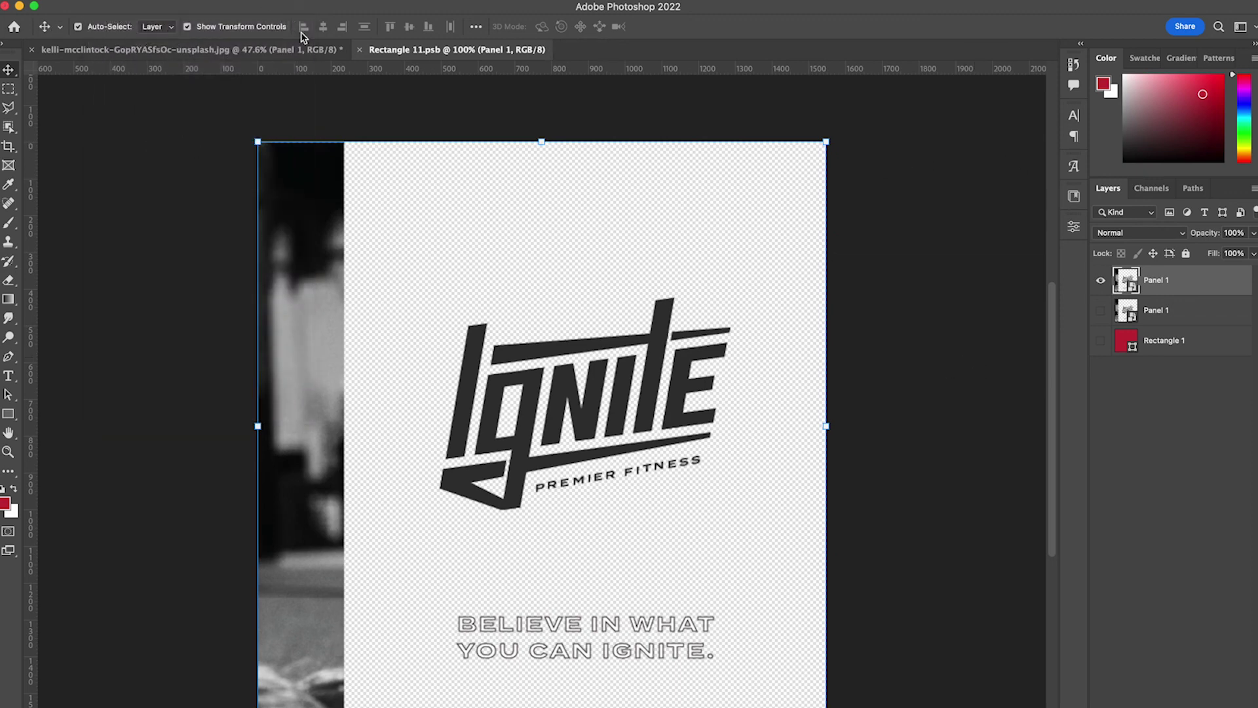
{"action": "left_click", "coordinate": [359, 49]}
{"action": "left_click", "coordinate": [774, 544]}
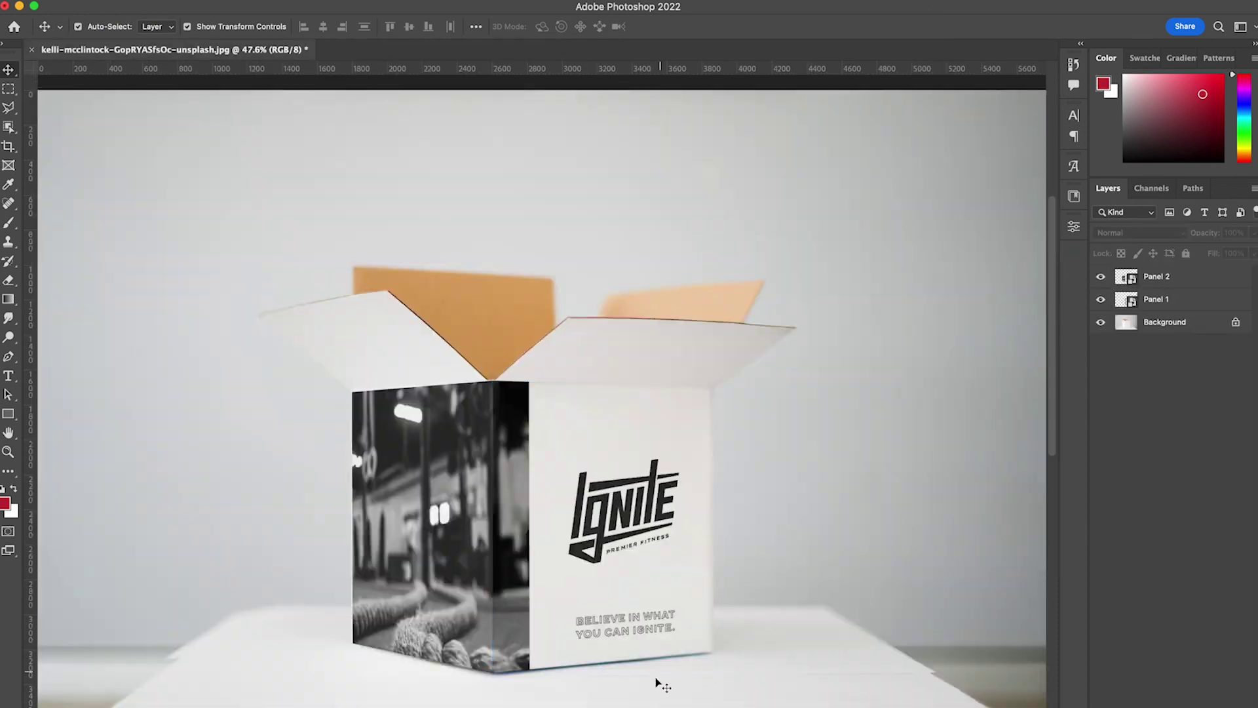